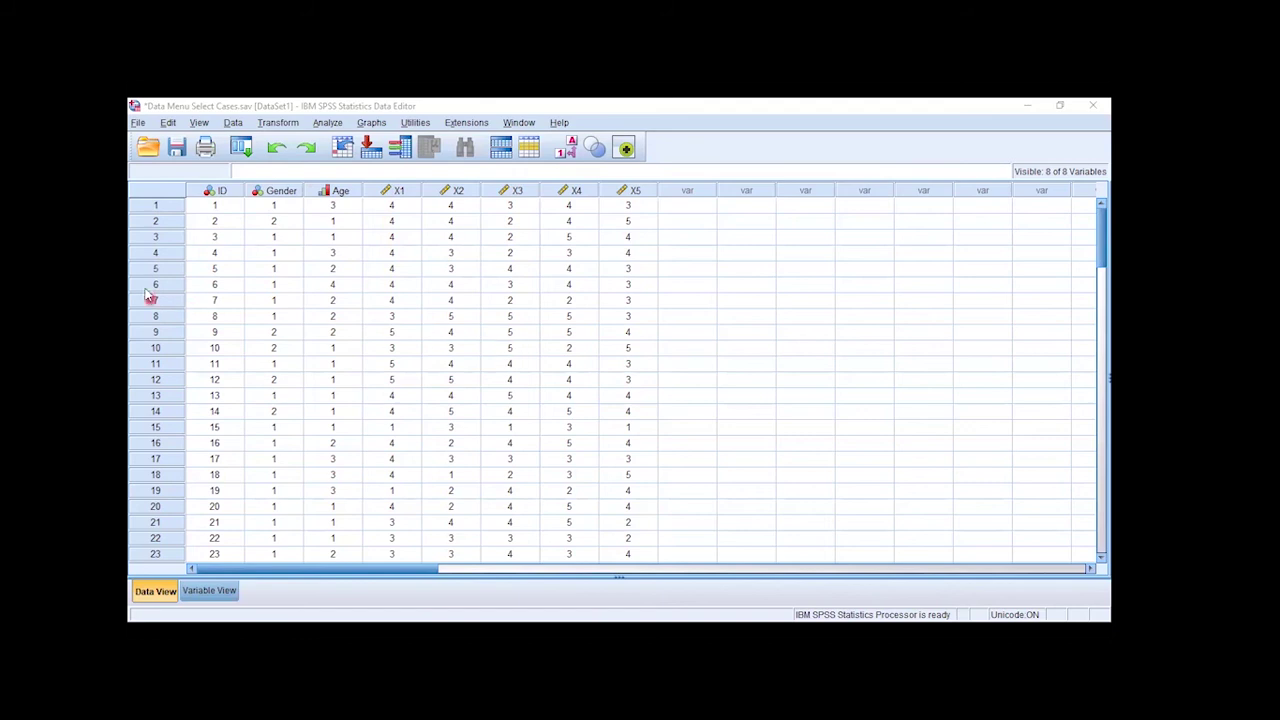
# - Examine the data layout by highlighting several case rows and the ID, Gender and Age variable columns
pyautogui.click(156, 210)
pyautogui.click(157, 237)
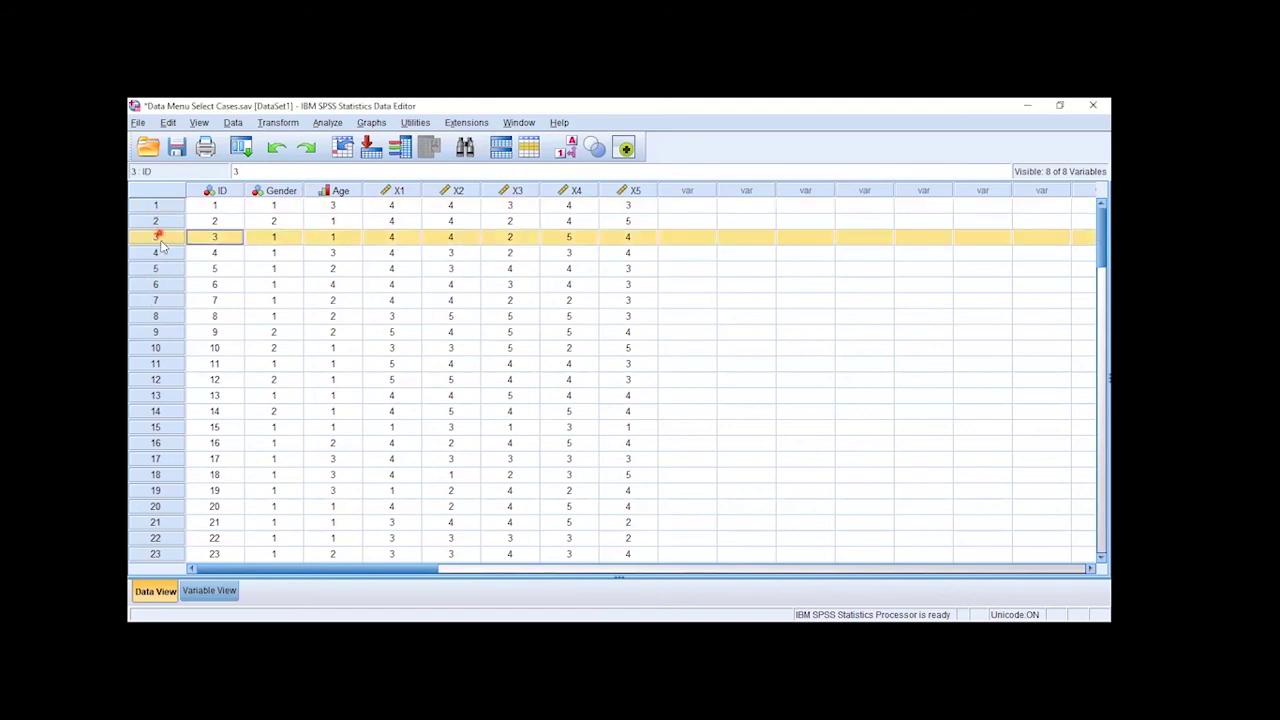
pyautogui.click(160, 268)
pyautogui.click(166, 301)
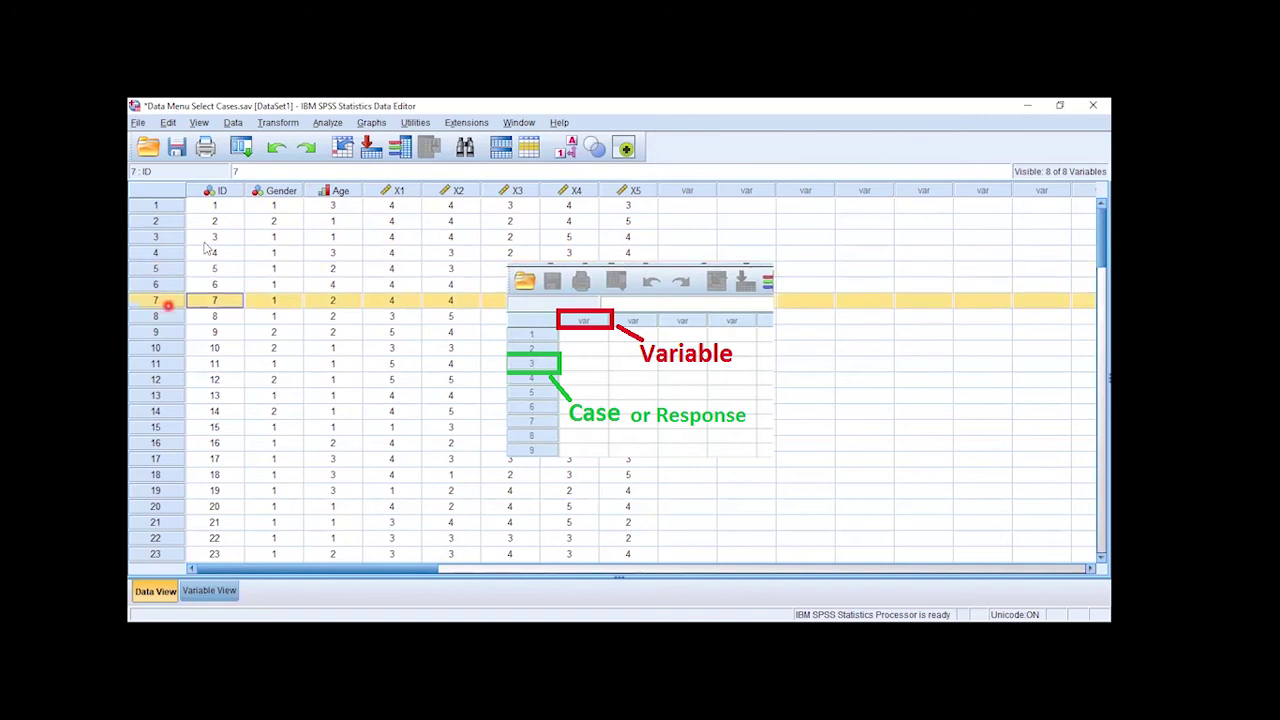
pyautogui.click(220, 190)
pyautogui.click(276, 191)
pyautogui.click(338, 193)
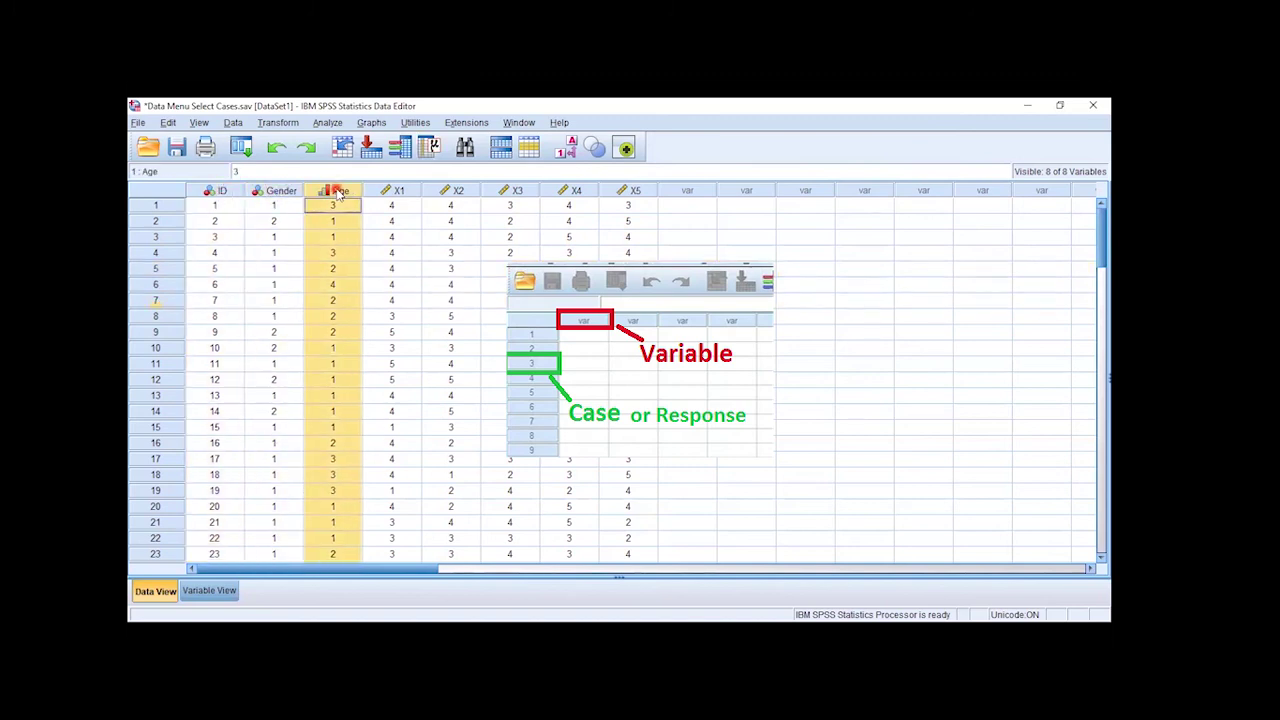
pyautogui.click(411, 286)
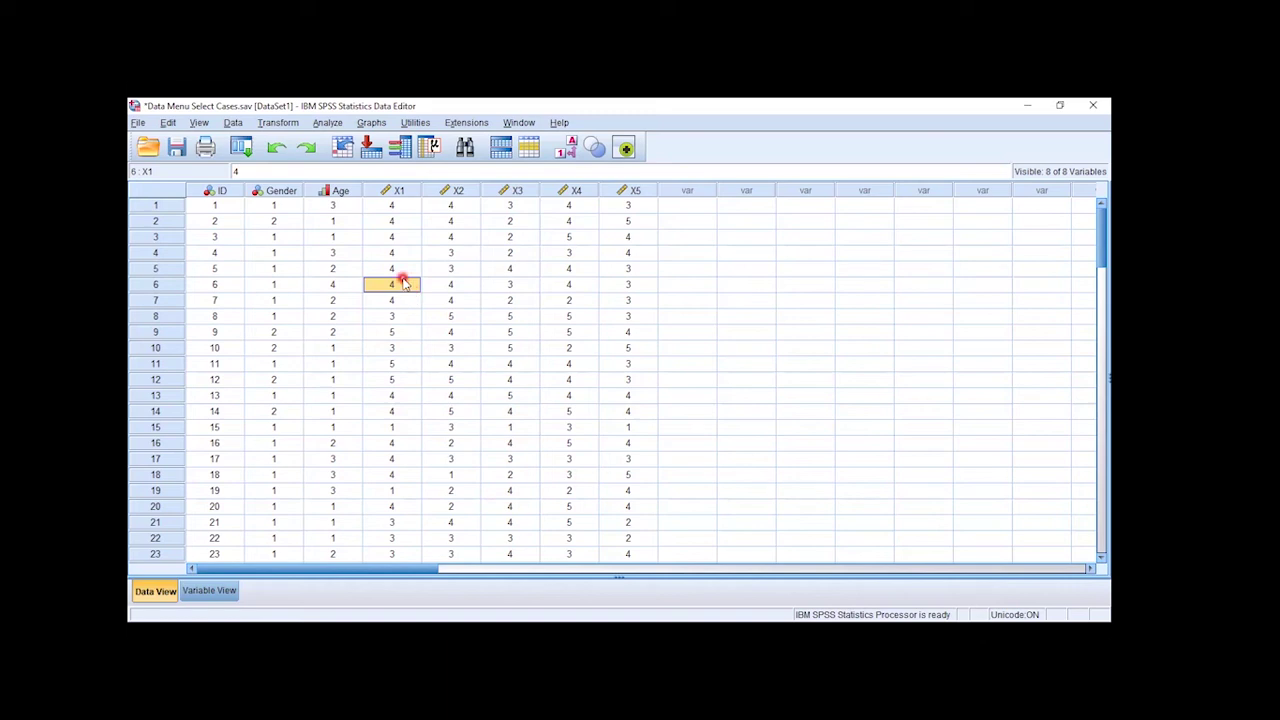
# - Sort the cases by X1 in ascending order and check the sort log and the sorted column
pyautogui.click(404, 192)
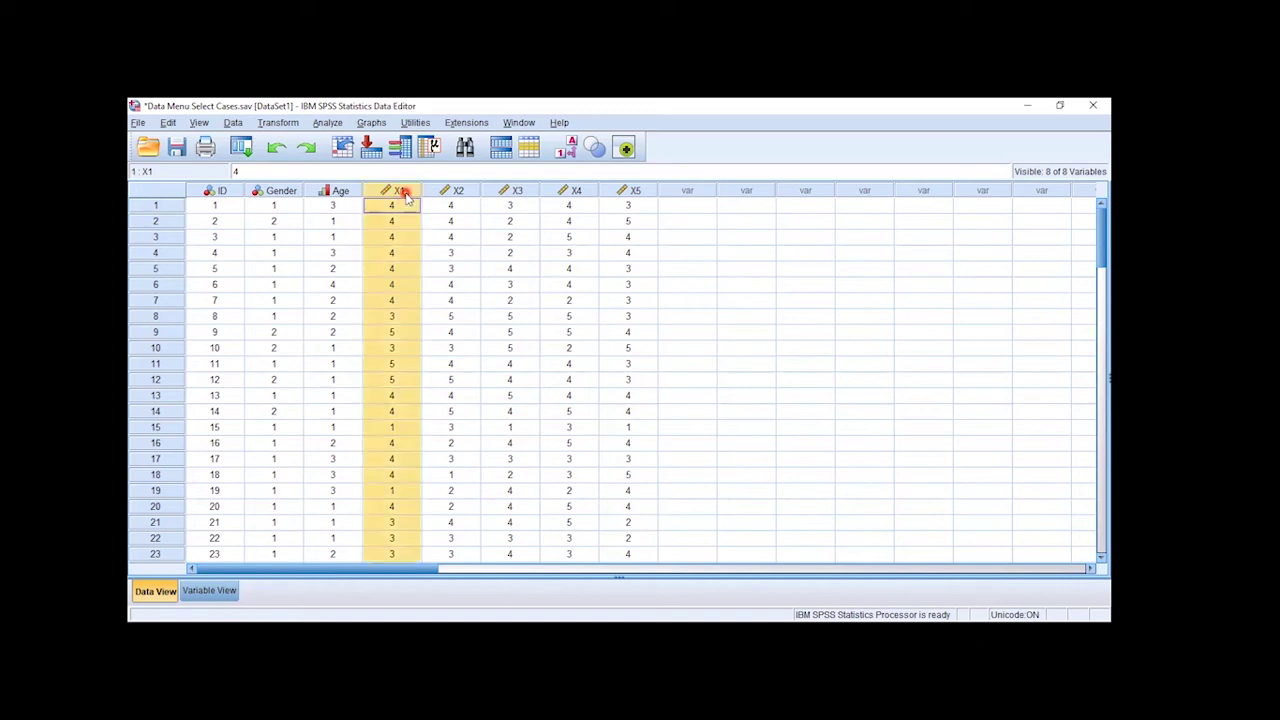
pyautogui.rightClick(405, 197)
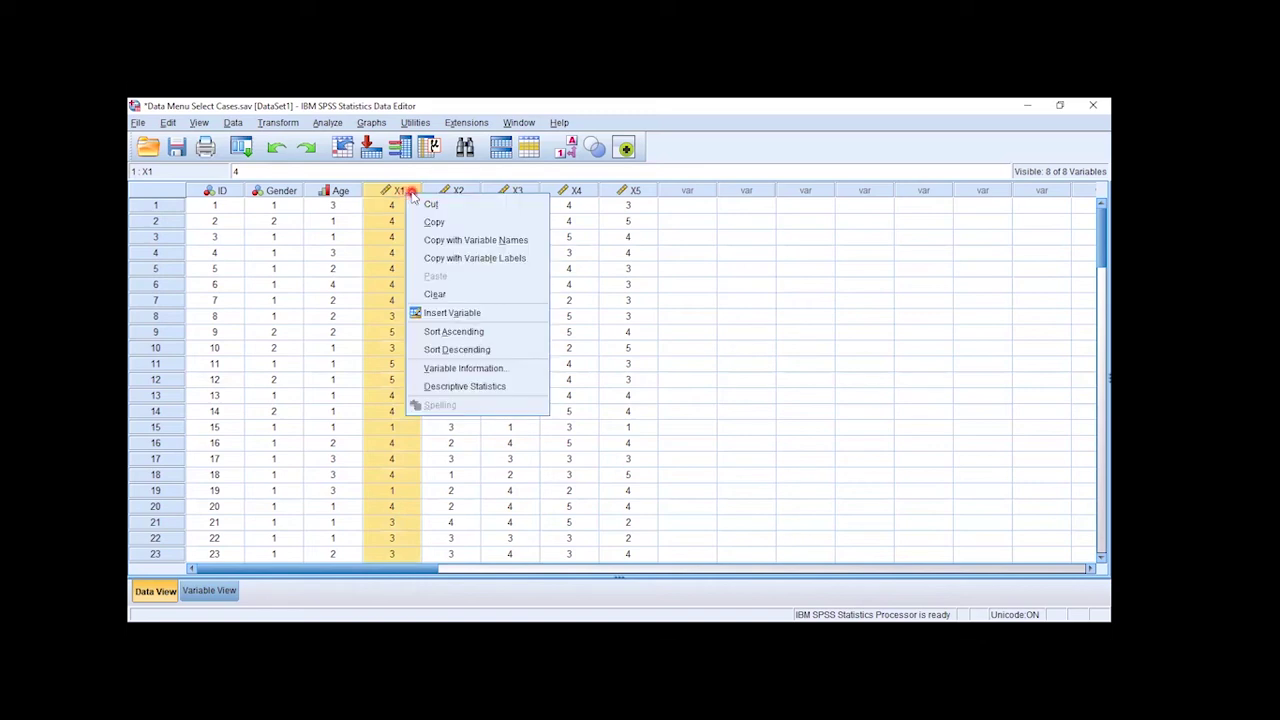
pyautogui.click(479, 332)
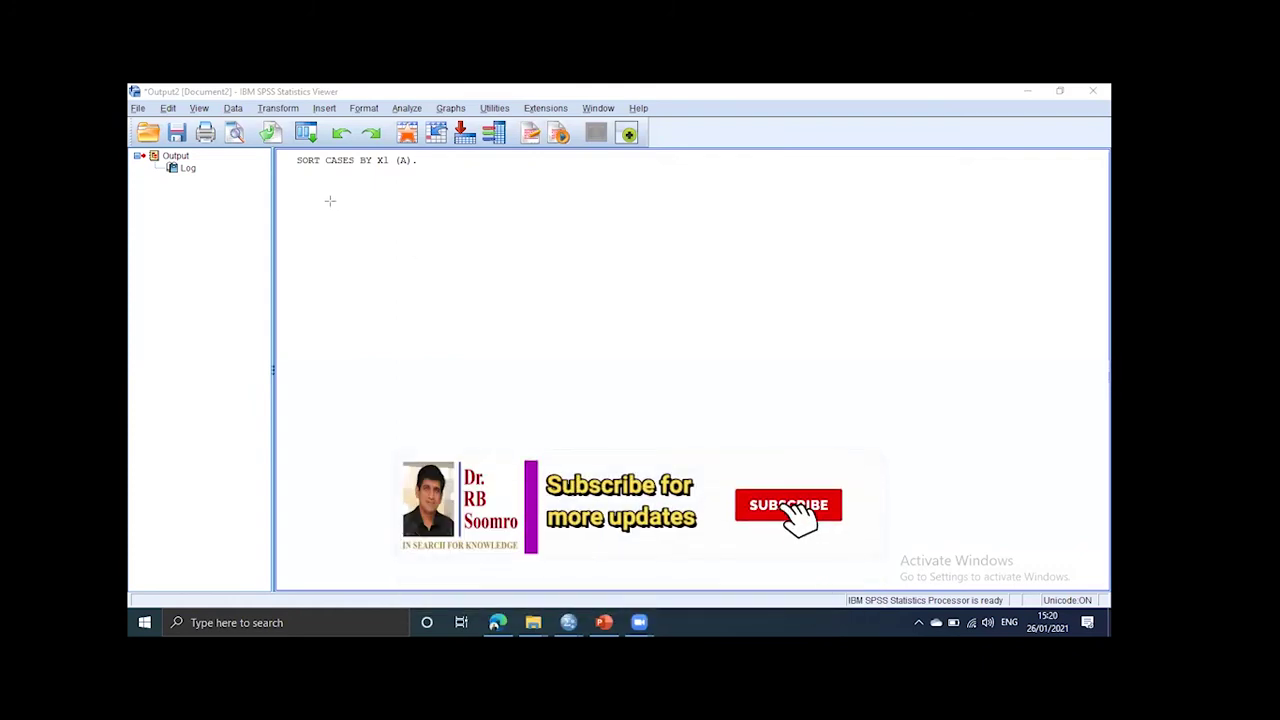
pyautogui.moveTo(291, 151); pyautogui.dragTo(426, 170)
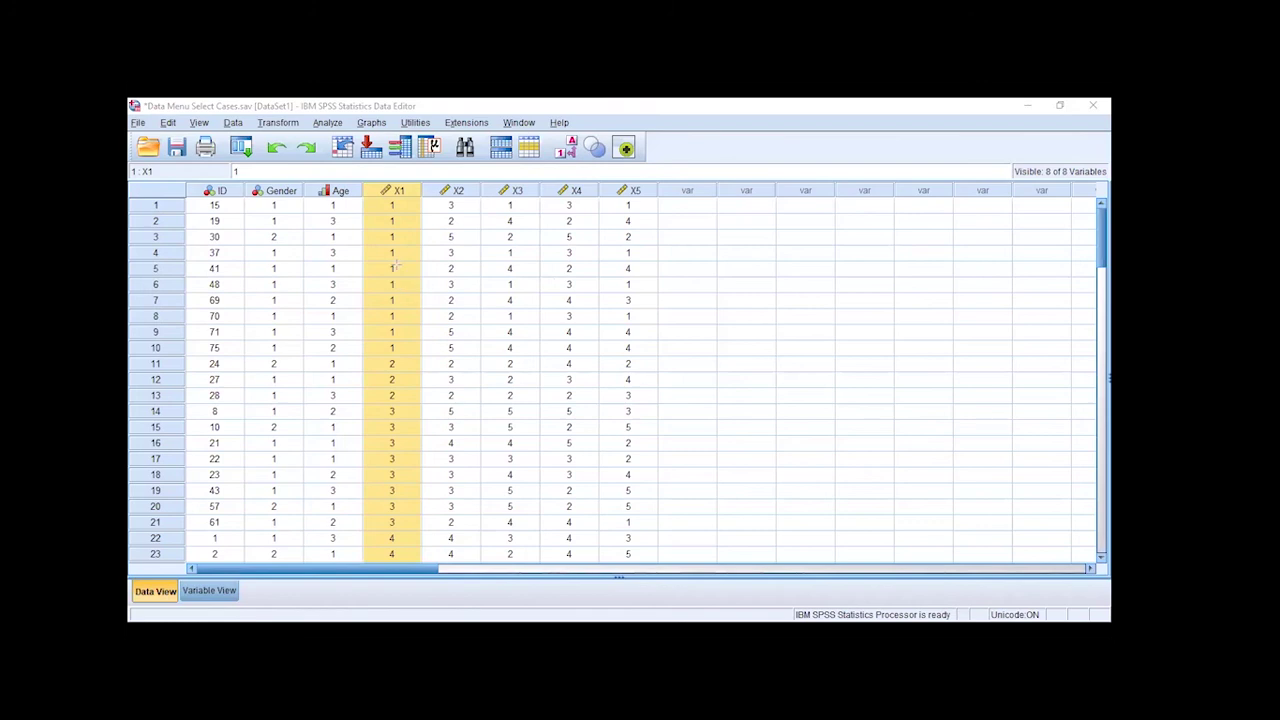
pyautogui.moveTo(365, 183)
pyautogui.mouseDown()
pyautogui.moveTo(384, 236)
pyautogui.moveTo(425, 557)
pyautogui.mouseUp()
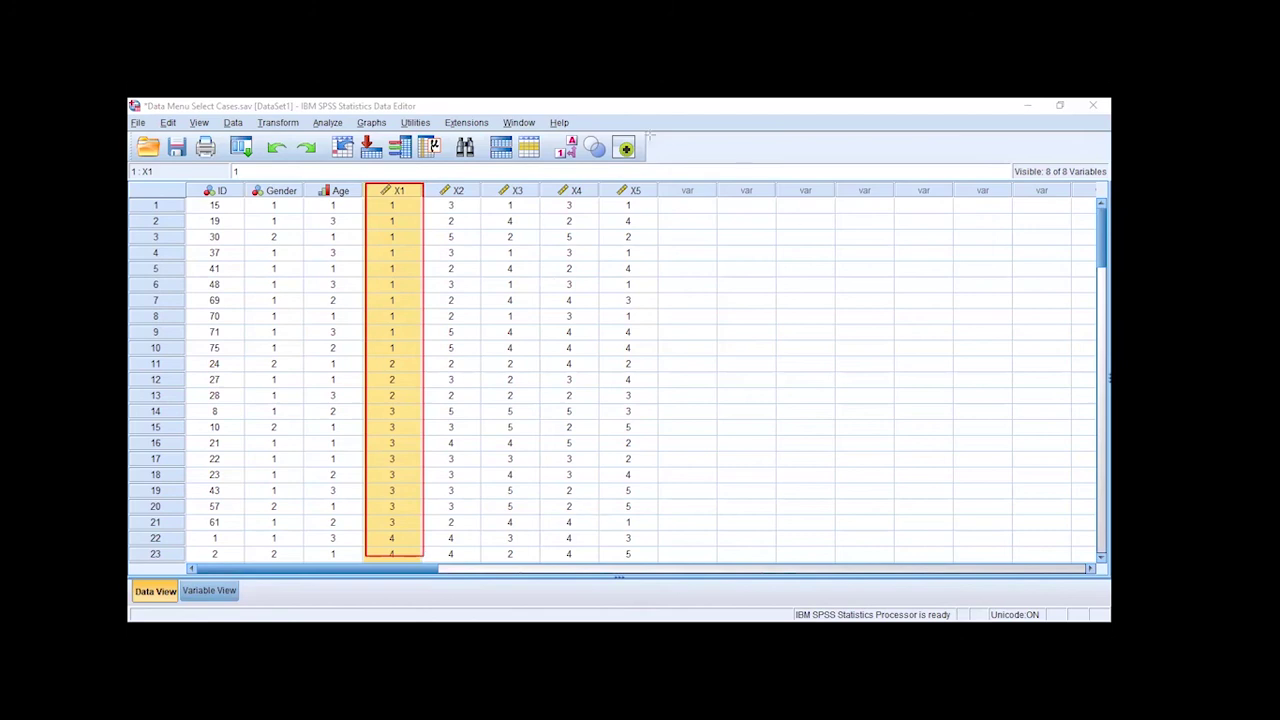
pyautogui.moveTo(1098, 238)
pyautogui.mouseDown()
pyautogui.moveTo(1100, 440)
pyautogui.moveTo(1093, 242)
pyautogui.mouseUp()
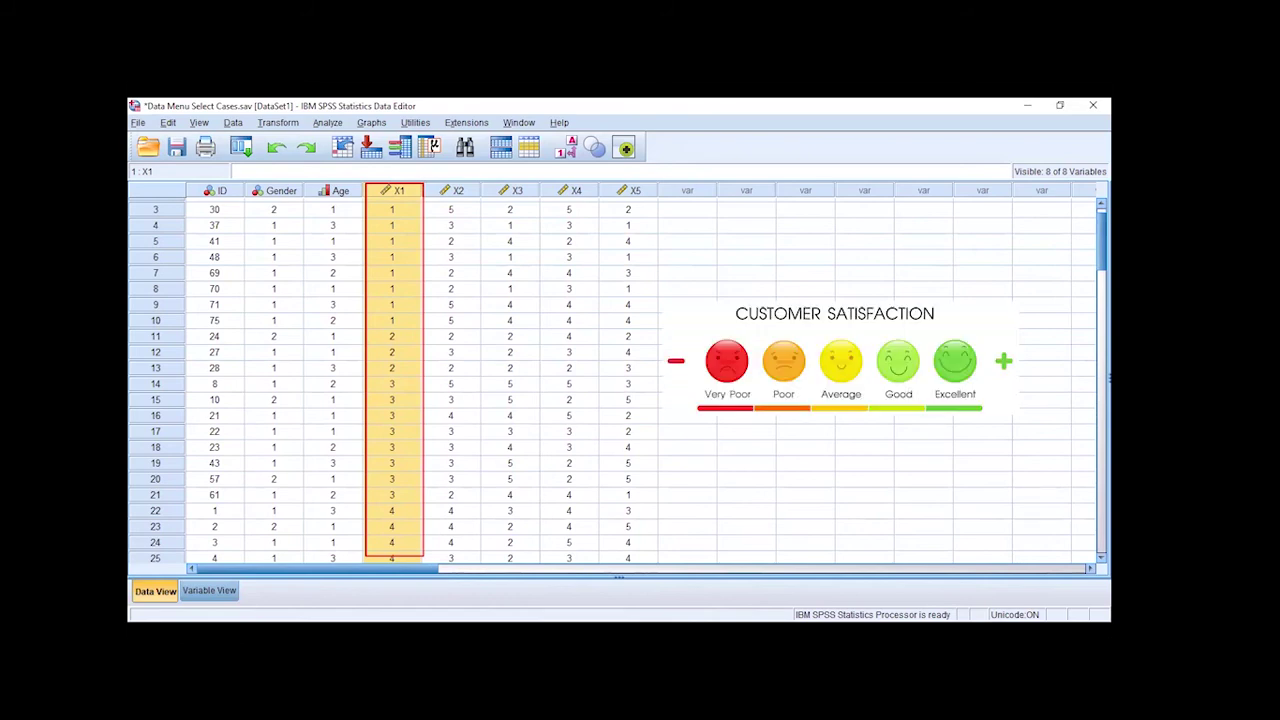
pyautogui.moveTo(1104, 239); pyautogui.dragTo(1049, 254)
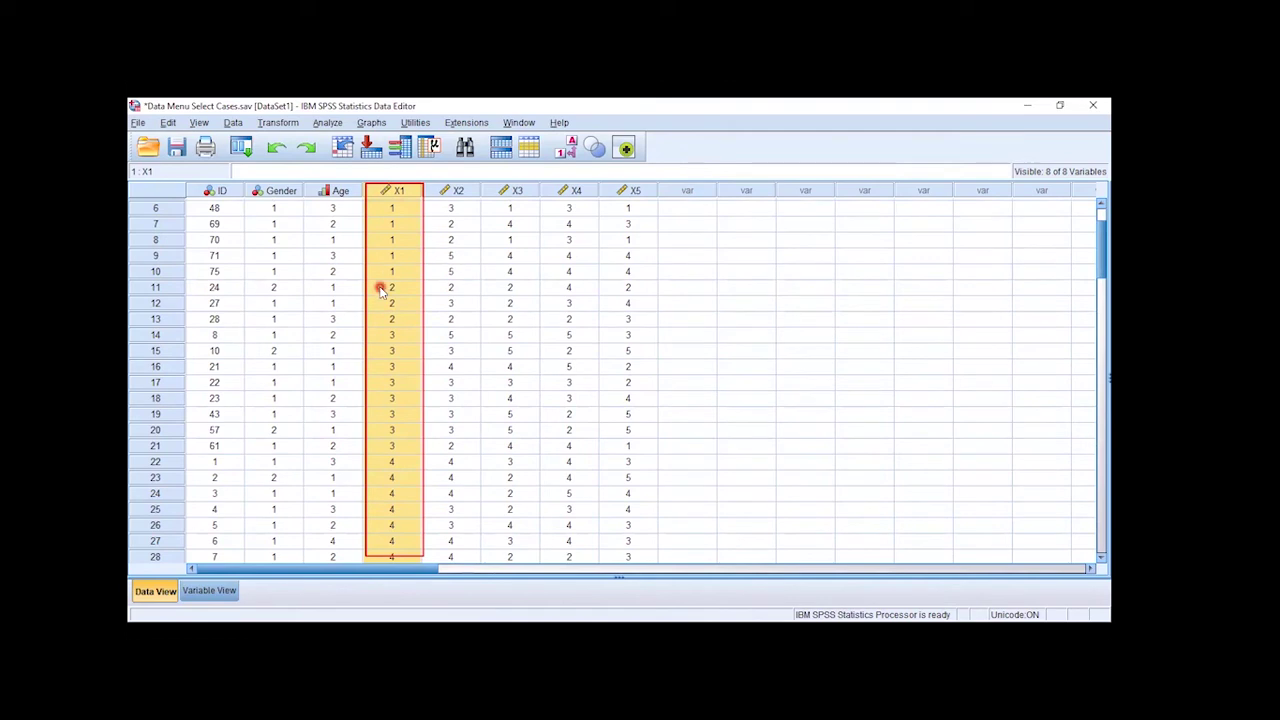
# - Sort the cases by X2 in descending order and check the sort log and the sorted column
pyautogui.click(458, 192)
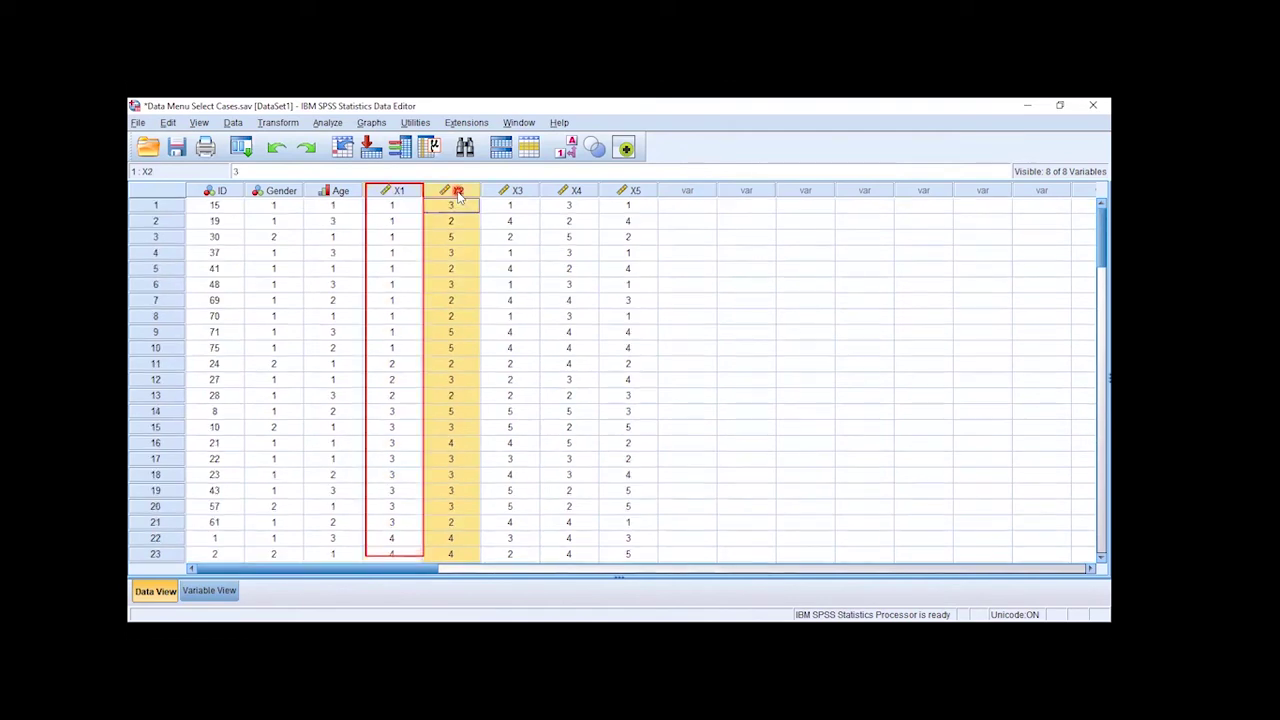
pyautogui.rightClick(458, 196)
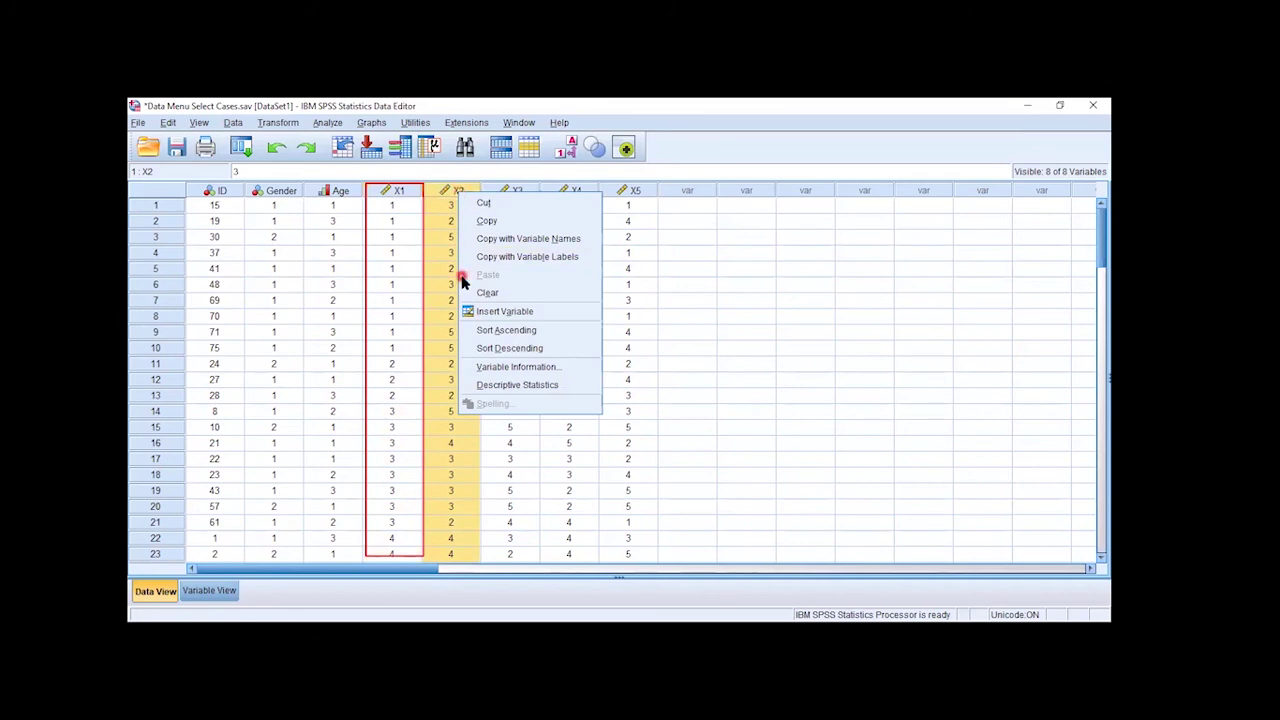
pyautogui.click(489, 350)
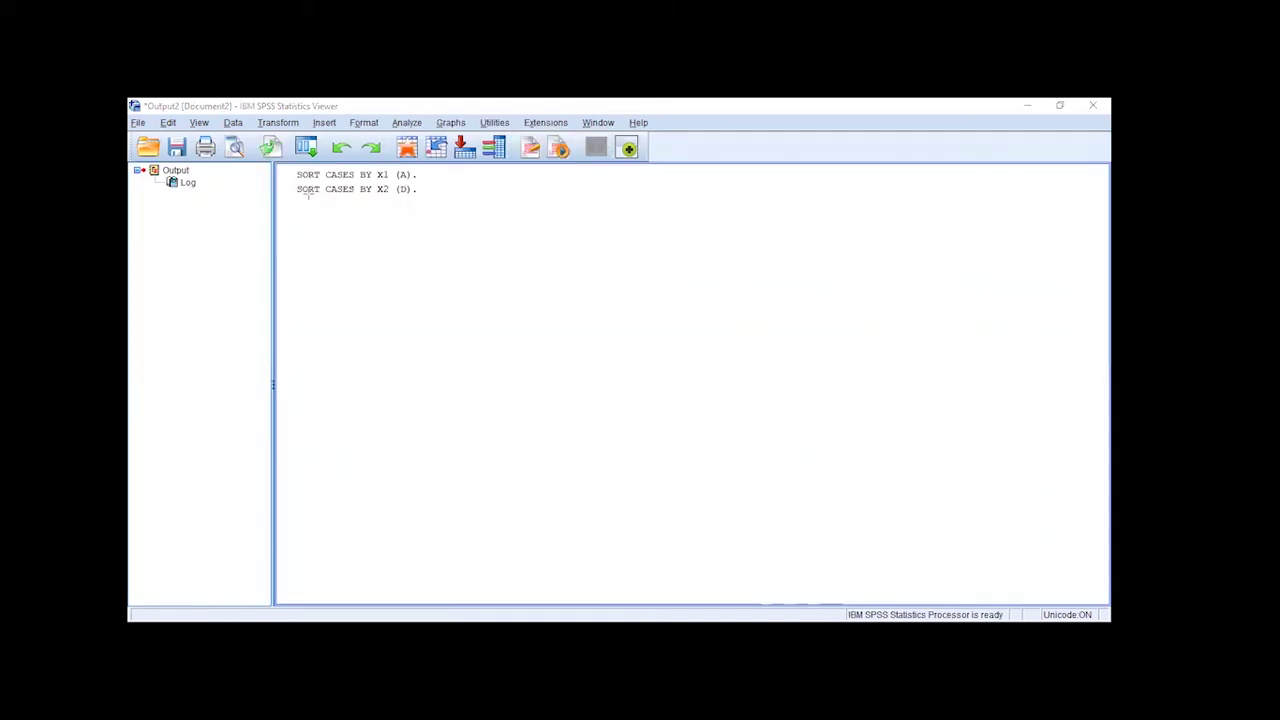
pyautogui.moveTo(284, 181); pyautogui.dragTo(421, 205)
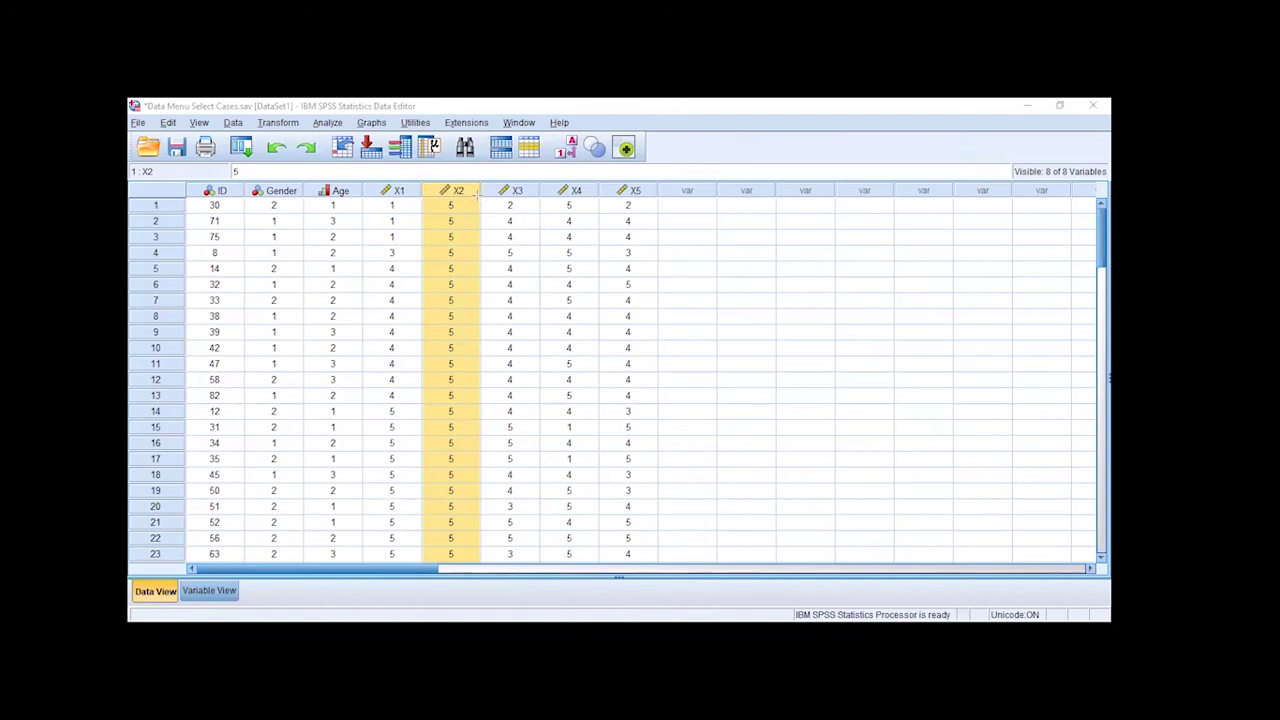
pyautogui.moveTo(479, 194)
pyautogui.mouseDown()
pyautogui.moveTo(538, 306)
pyautogui.moveTo(534, 560)
pyautogui.mouseUp()
pyautogui.moveTo(420, 197)
pyautogui.mouseDown()
pyautogui.moveTo(466, 380)
pyautogui.moveTo(479, 563)
pyautogui.mouseUp()
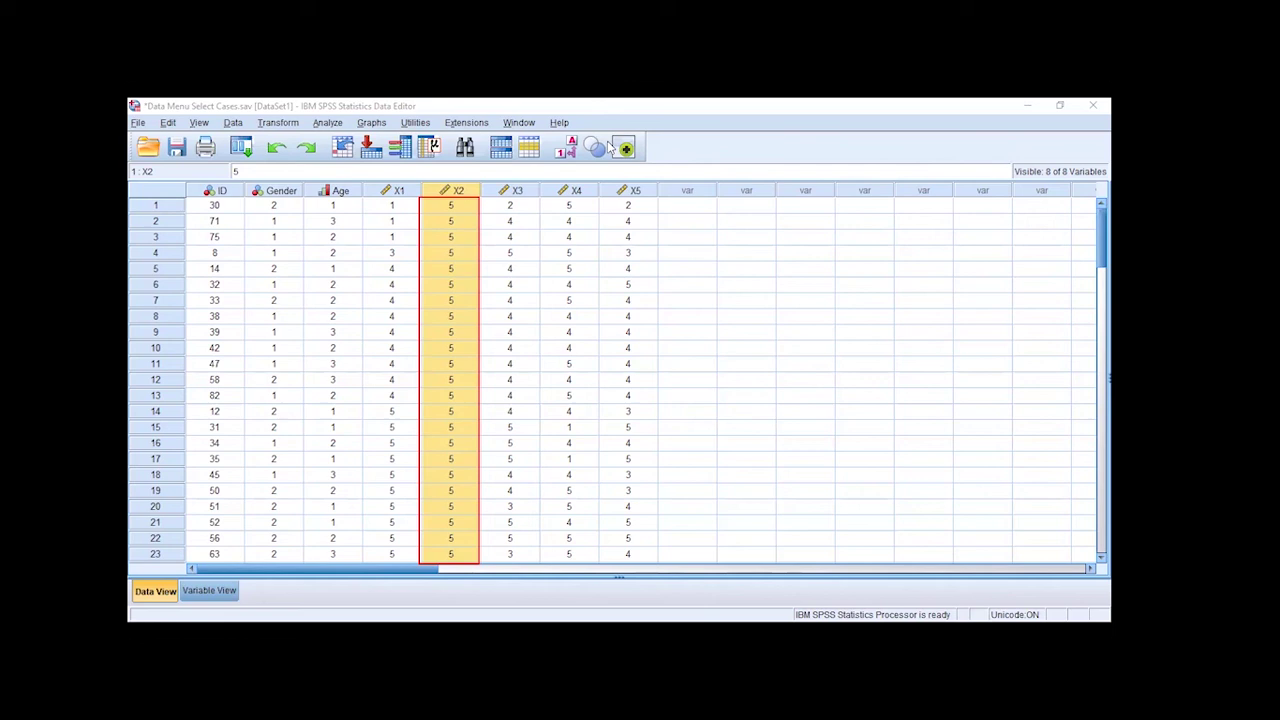
pyautogui.moveTo(1097, 229)
pyautogui.mouseDown()
pyautogui.moveTo(1105, 445)
pyautogui.moveTo(1098, 228)
pyautogui.mouseUp()
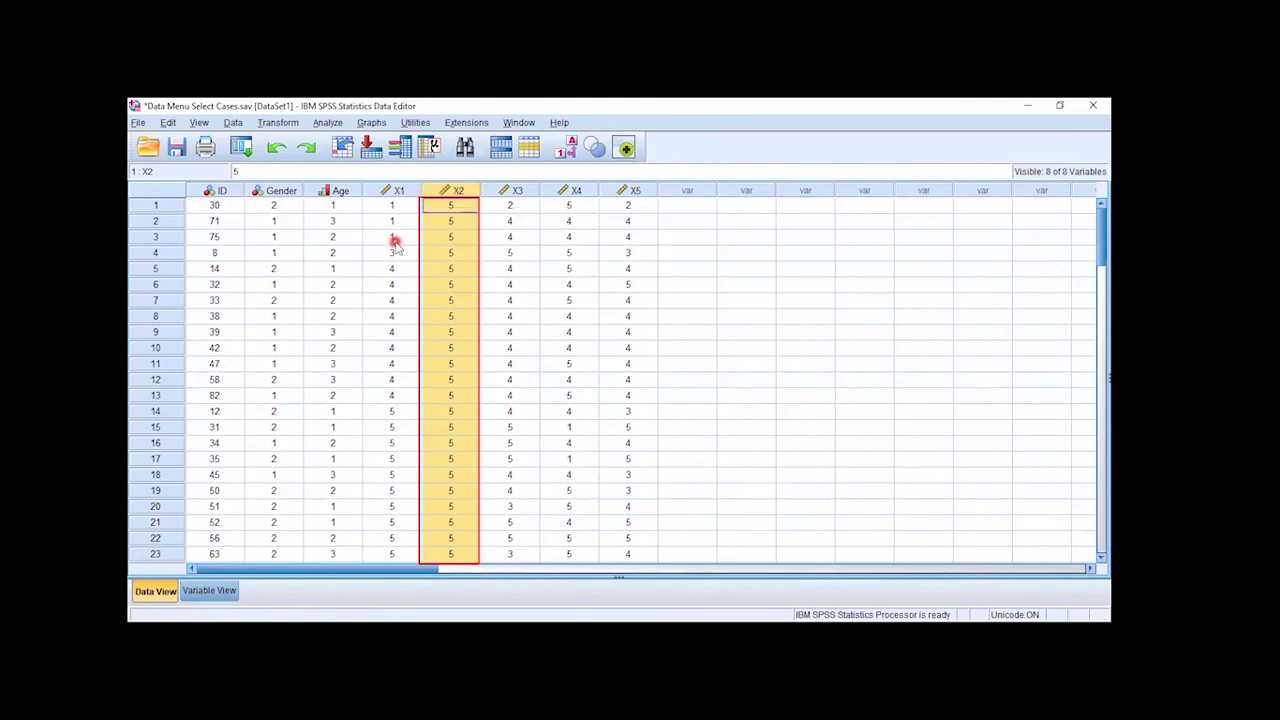
pyautogui.click(687, 338)
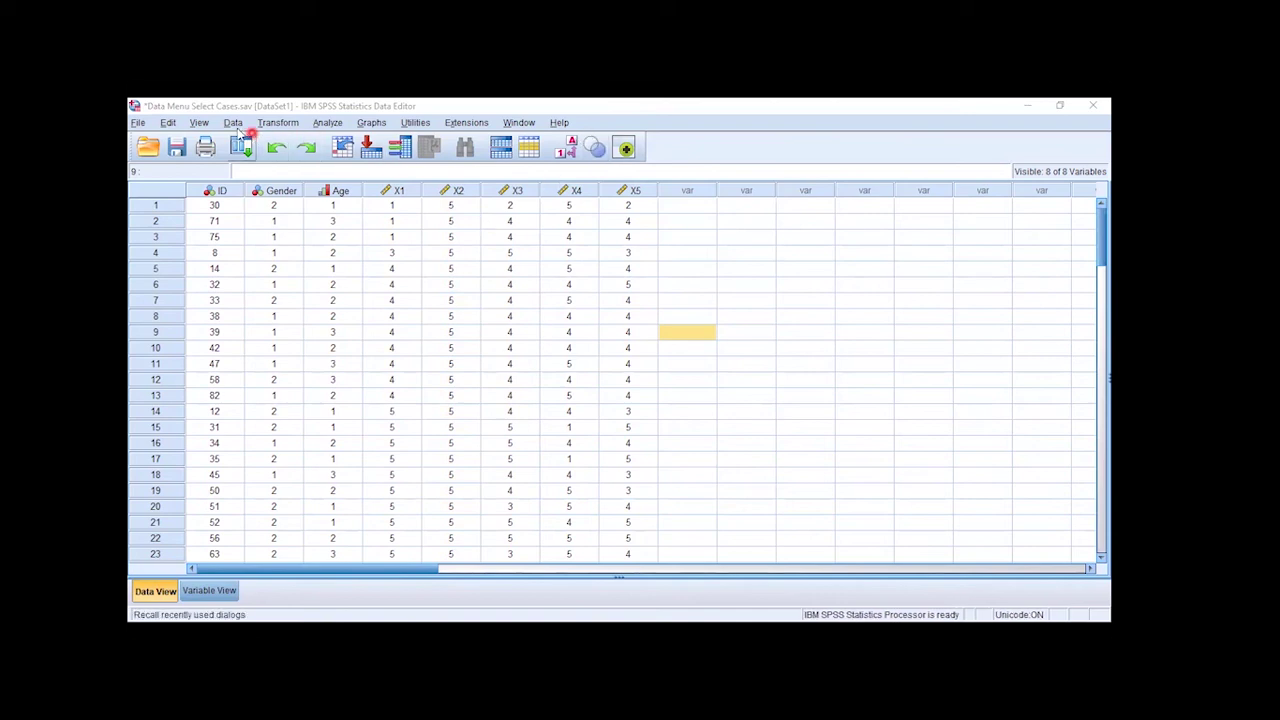
# - Open the Sort Cases dialog and look through the labelled question variables available for sorting
pyautogui.click(229, 124)
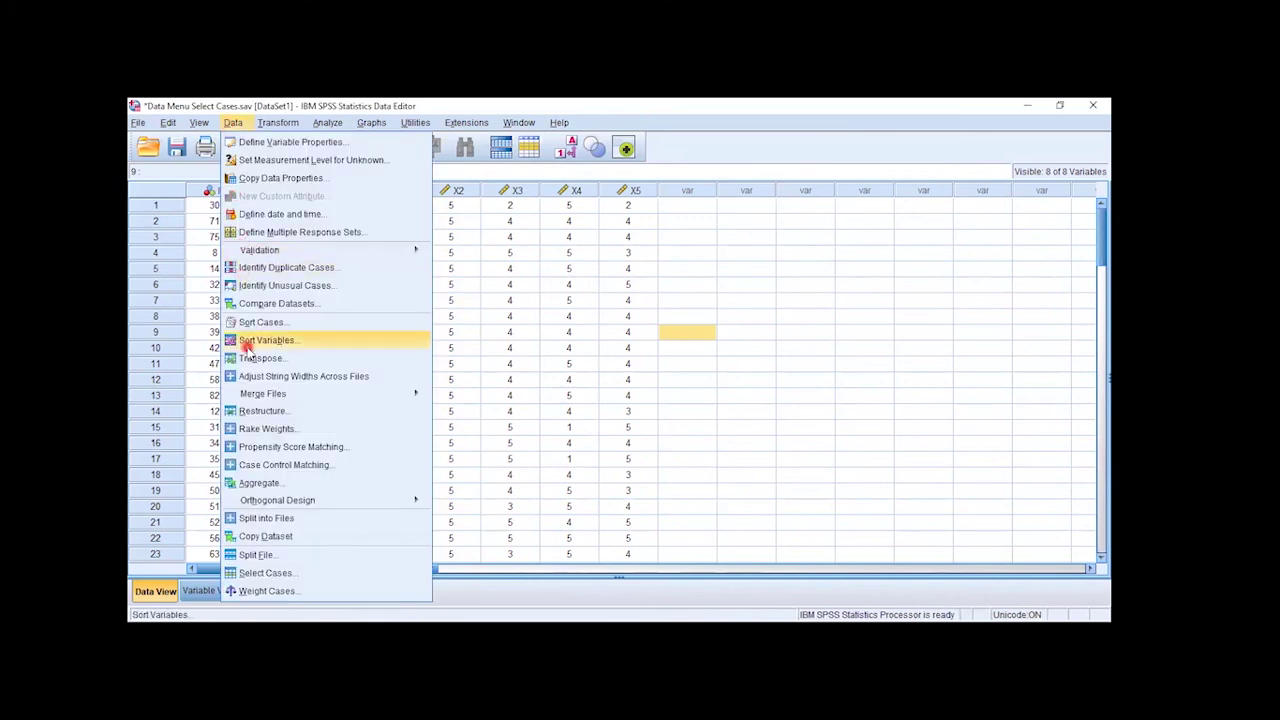
pyautogui.moveTo(279, 399)
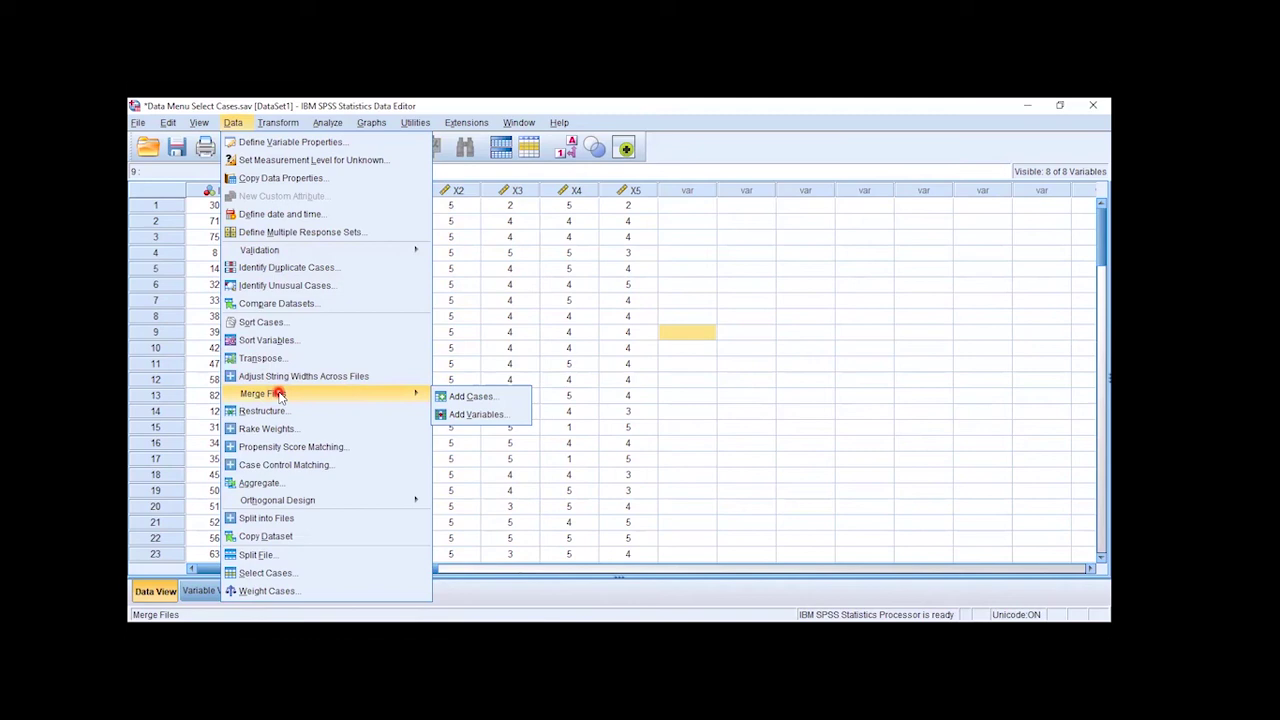
pyautogui.click(307, 323)
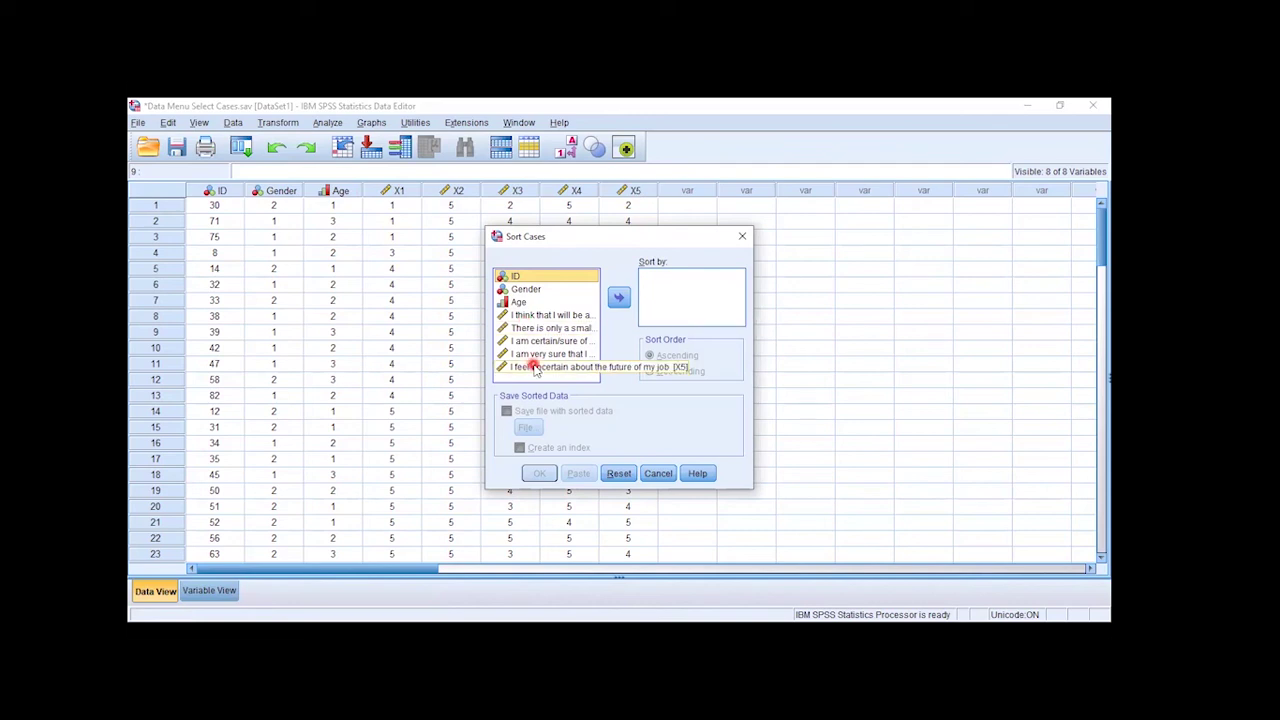
pyautogui.click(551, 317)
pyautogui.click(551, 328)
pyautogui.click(548, 354)
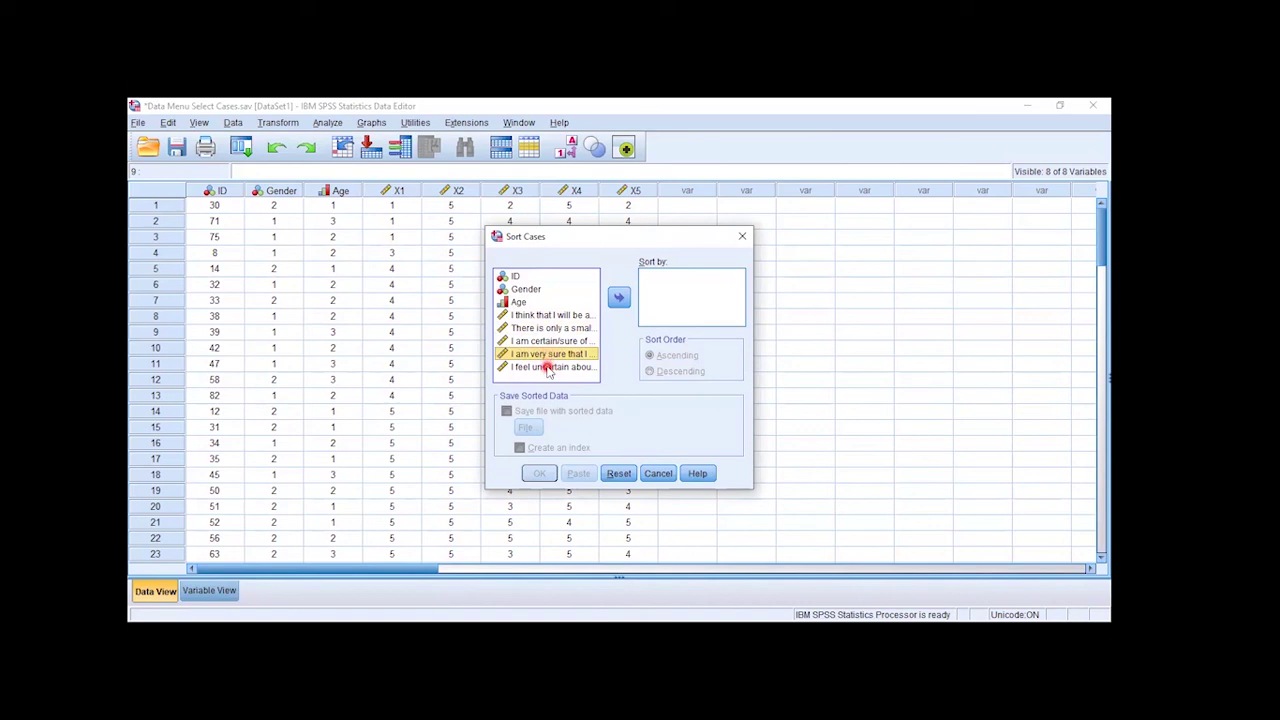
pyautogui.click(548, 368)
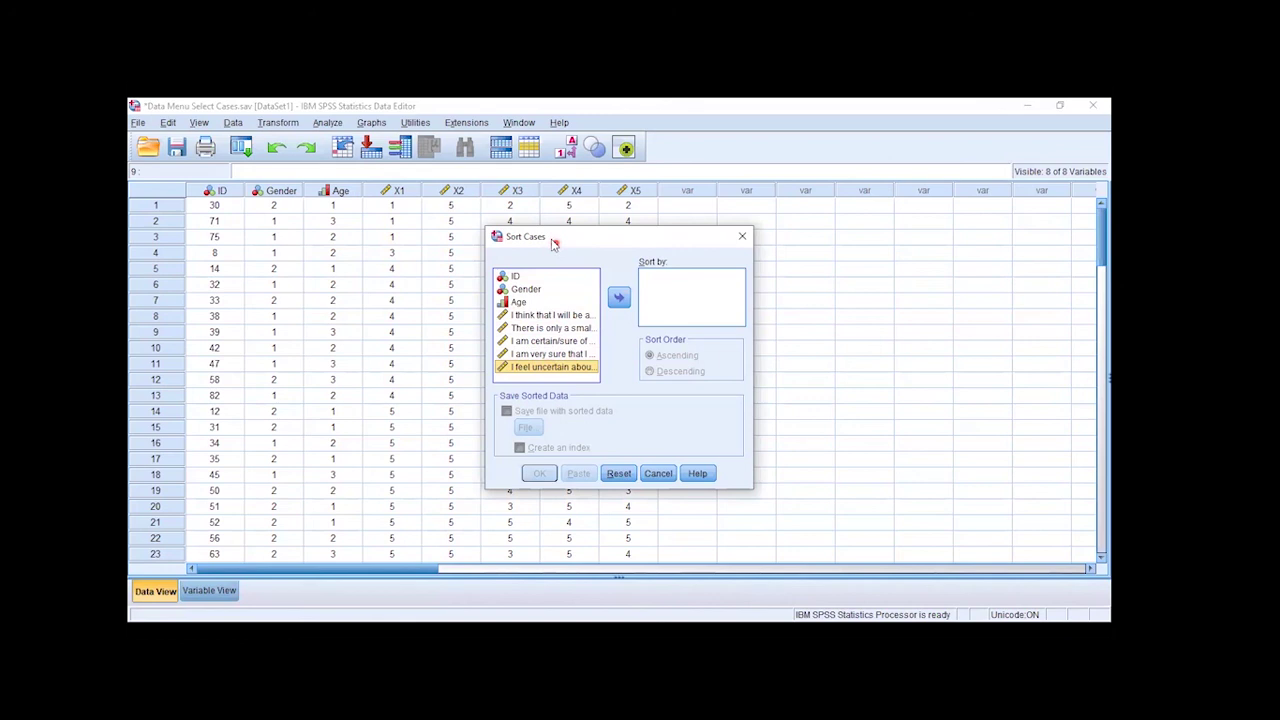
pyautogui.moveTo(553, 243); pyautogui.dragTo(436, 185)
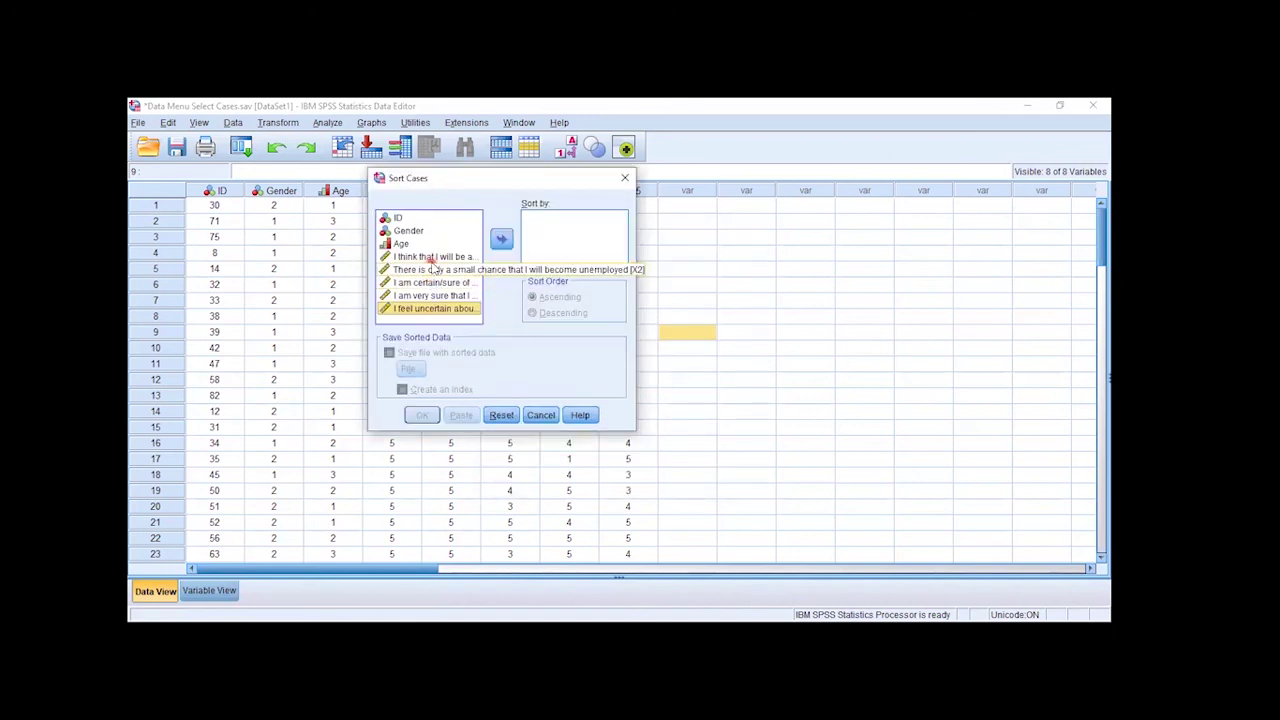
# - Show variable names instead of labels in the Sort Cases variable list
pyautogui.click(432, 259)
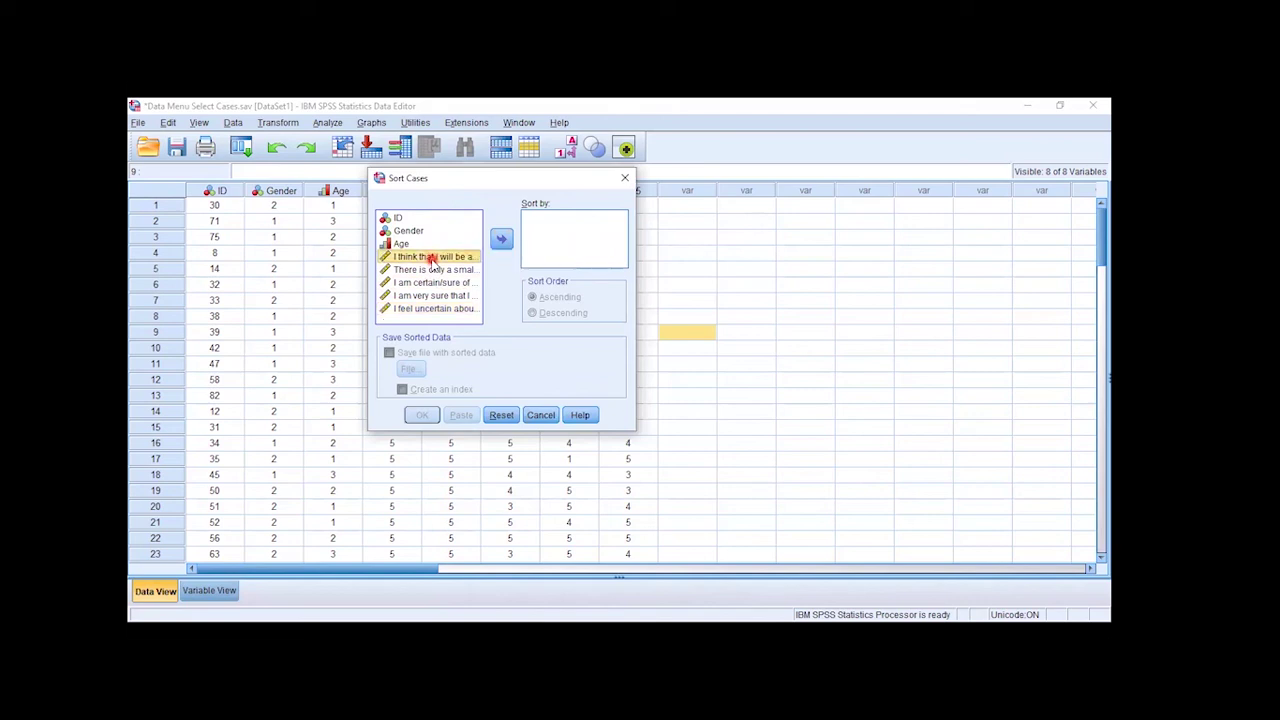
pyautogui.rightClick(432, 260)
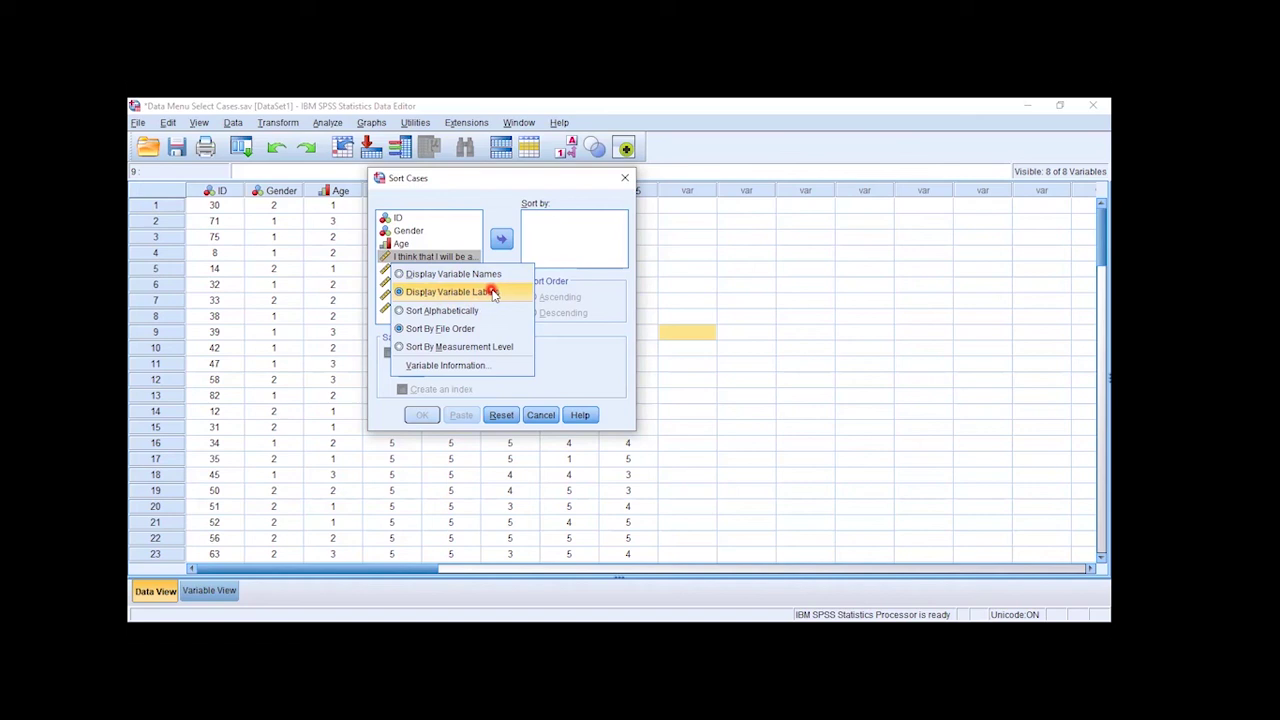
pyautogui.click(489, 275)
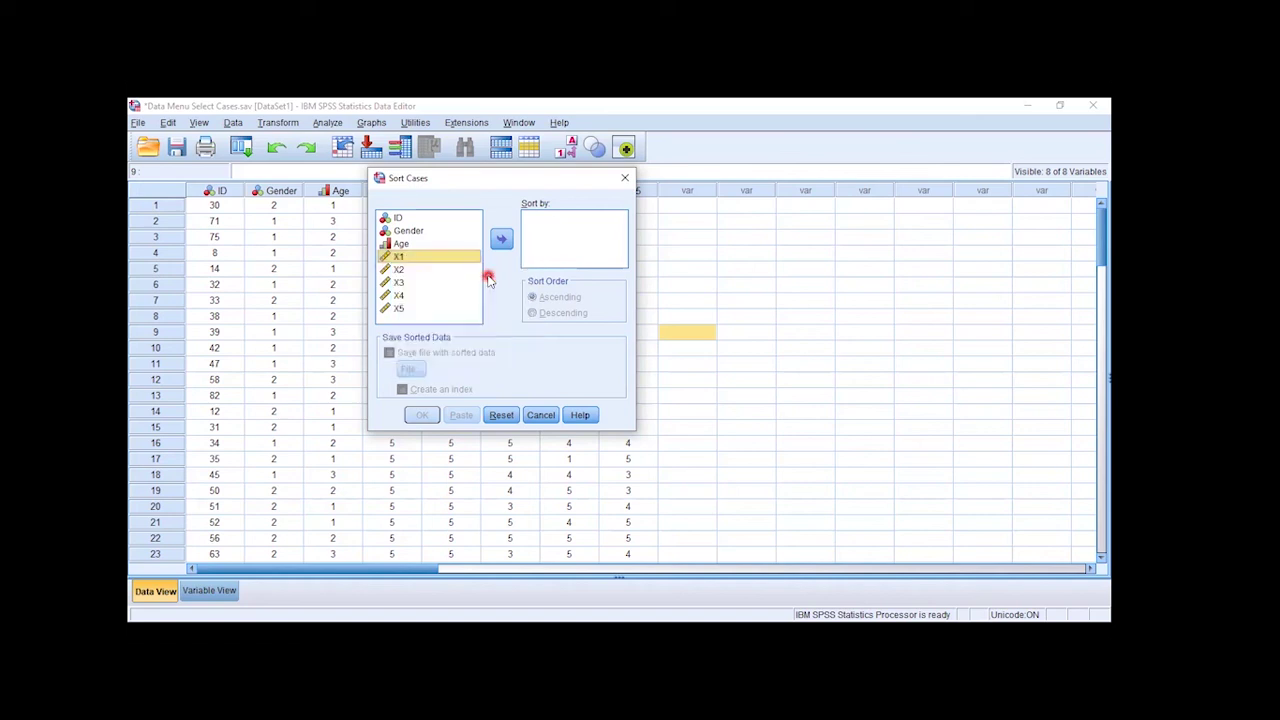
pyautogui.moveTo(405, 177); pyautogui.dragTo(500, 212)
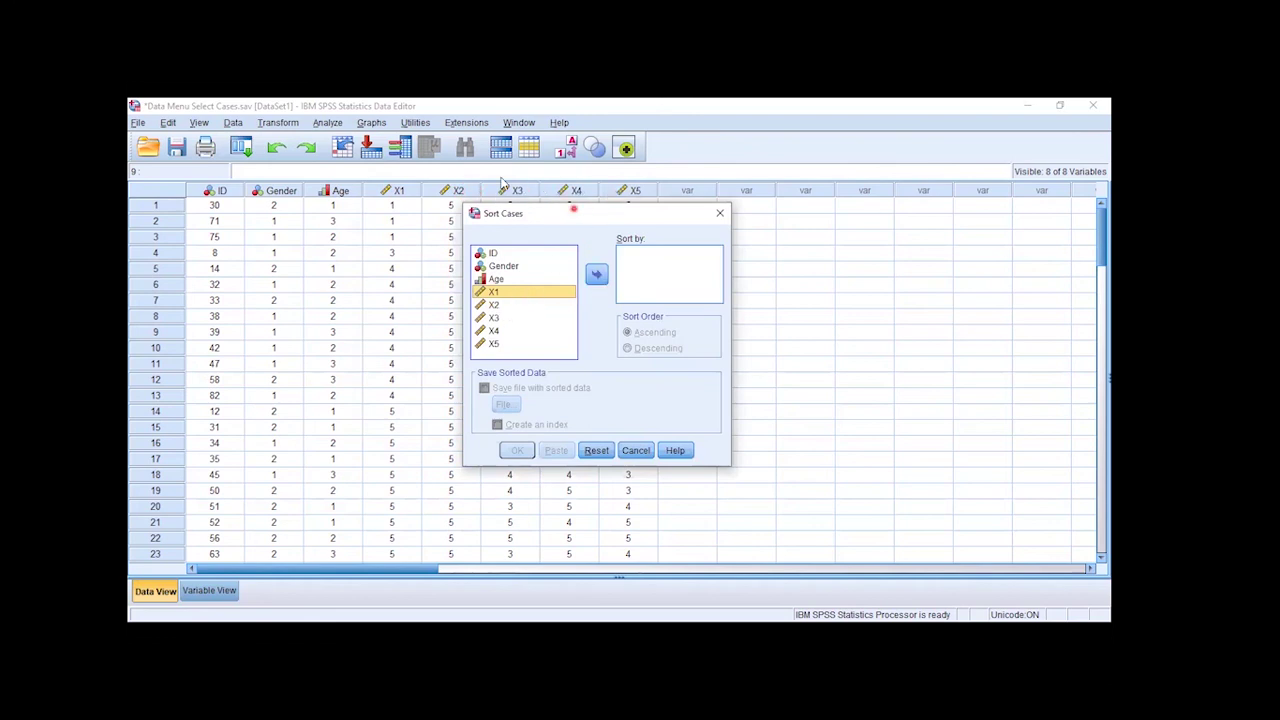
pyautogui.moveTo(546, 206); pyautogui.dragTo(466, 173)
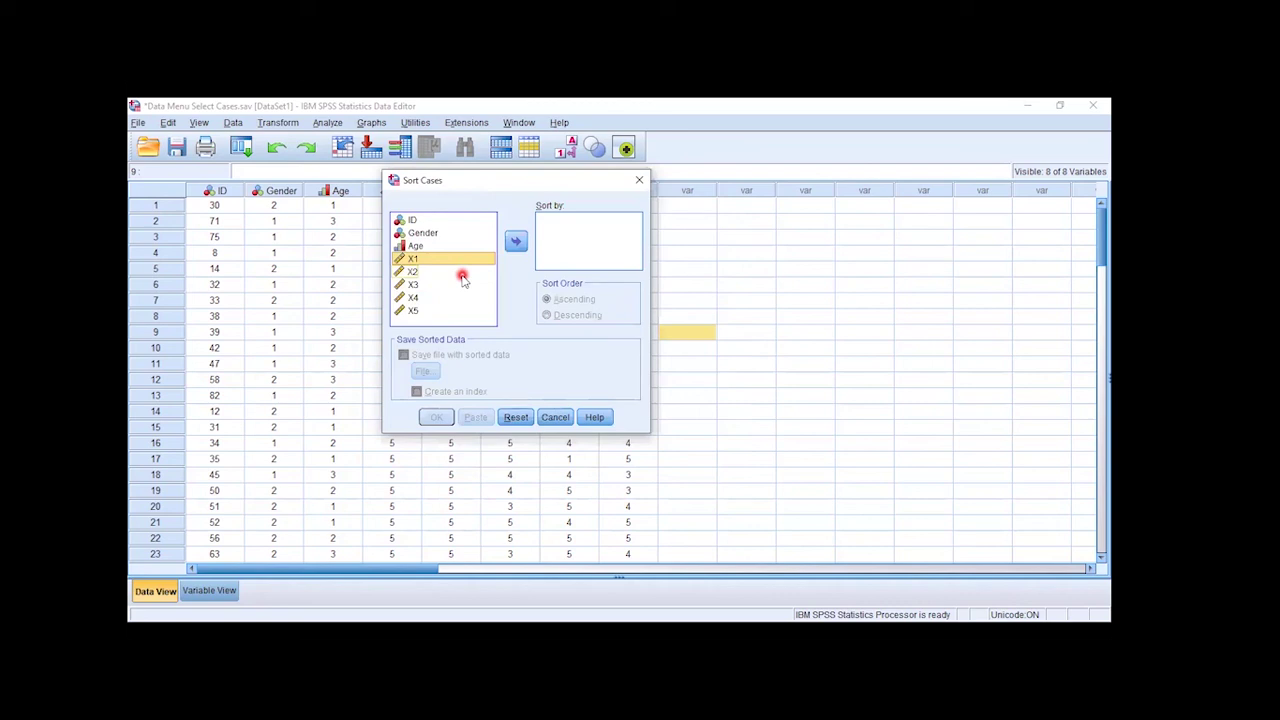
# - Add Gender, X4 and X5 as sort keys for the cases, all in ascending order
pyautogui.click(420, 232)
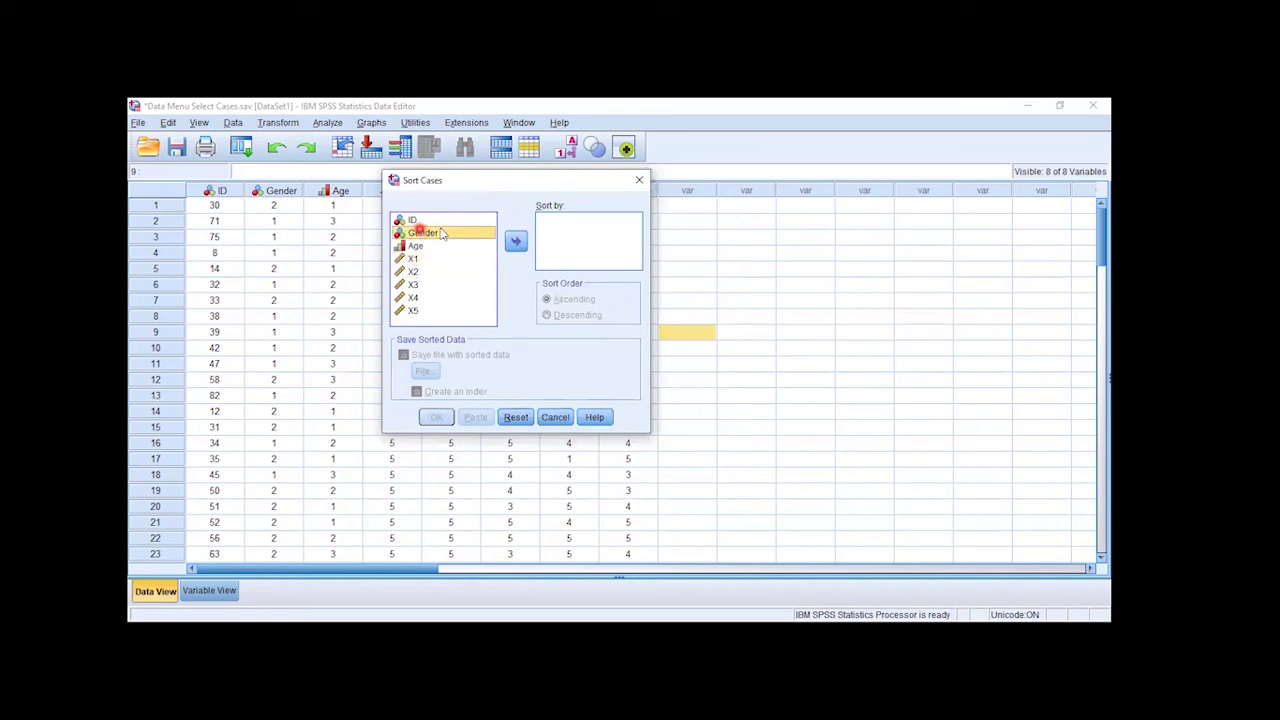
pyautogui.click(518, 242)
pyautogui.click(413, 247)
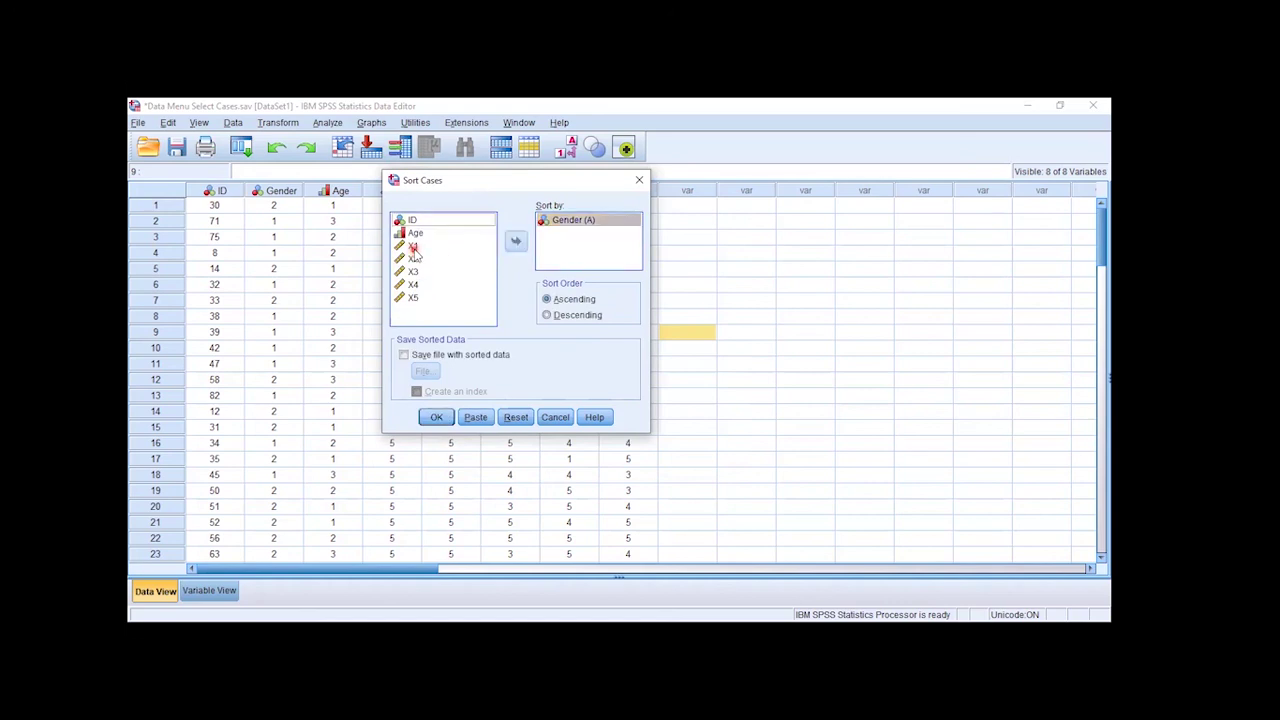
pyautogui.click(418, 285)
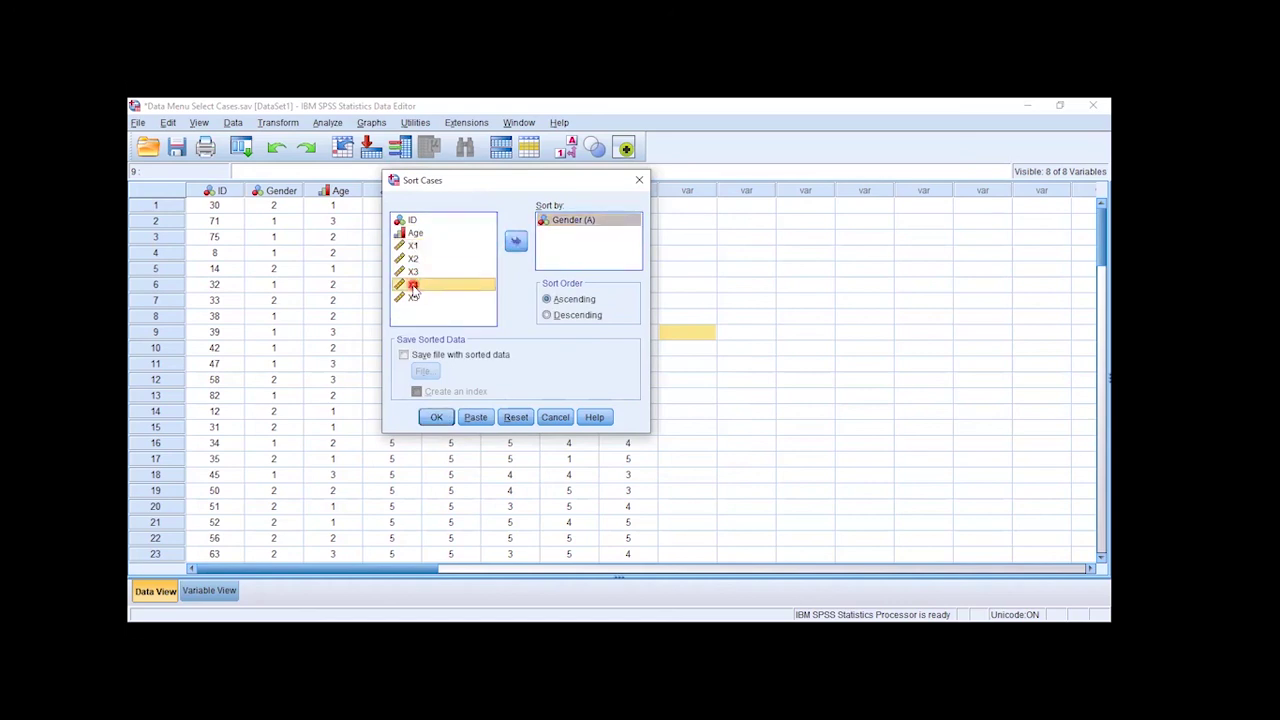
pyautogui.click(515, 242)
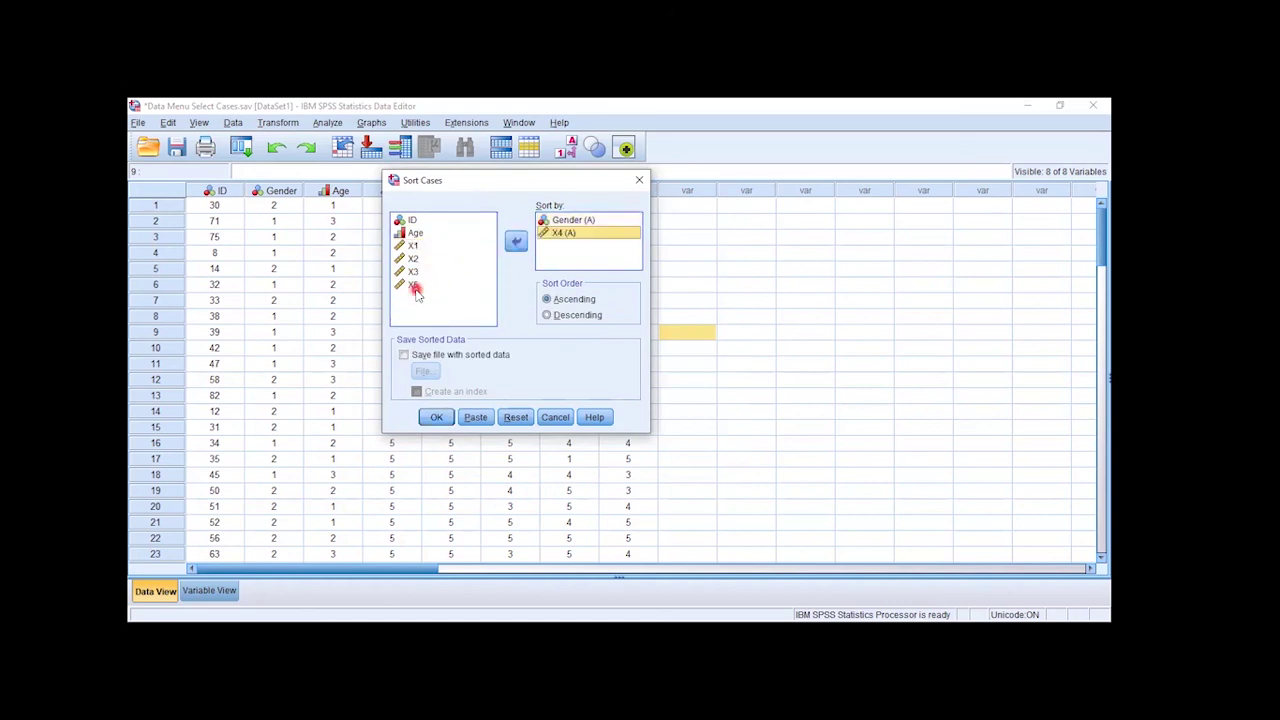
pyautogui.click(418, 285)
pyautogui.click(515, 242)
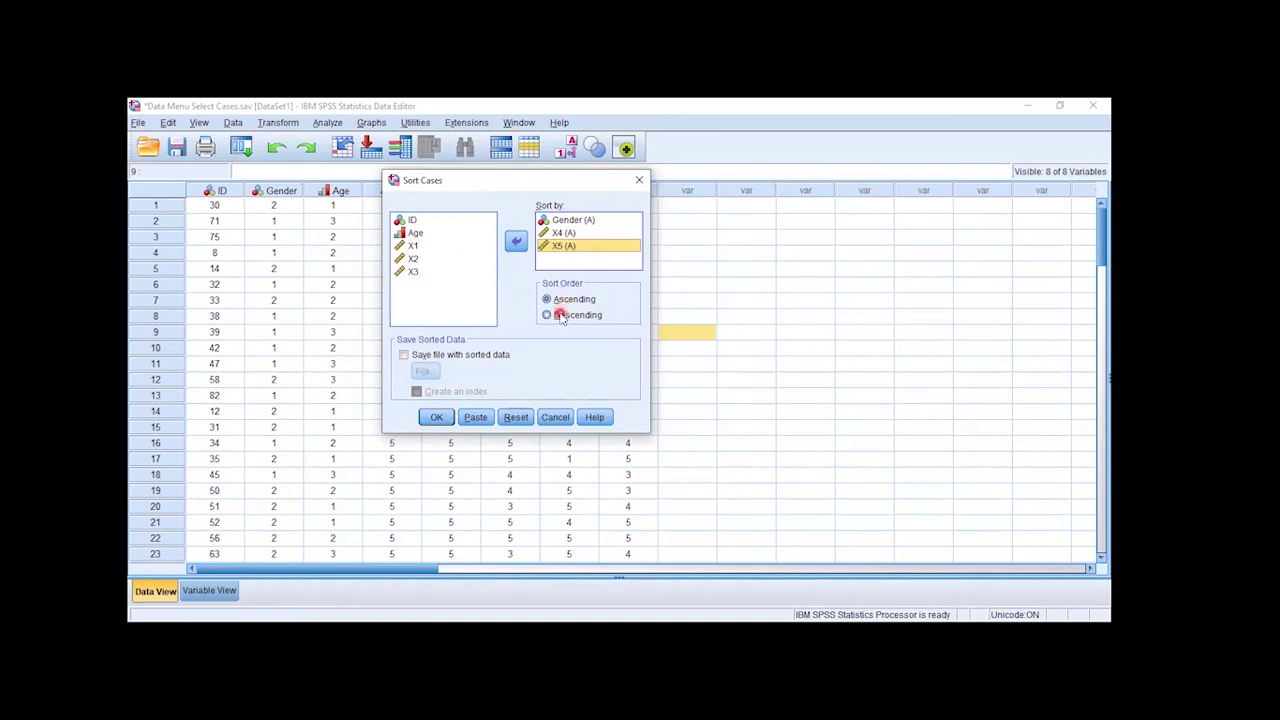
pyautogui.click(560, 316)
pyautogui.click(565, 301)
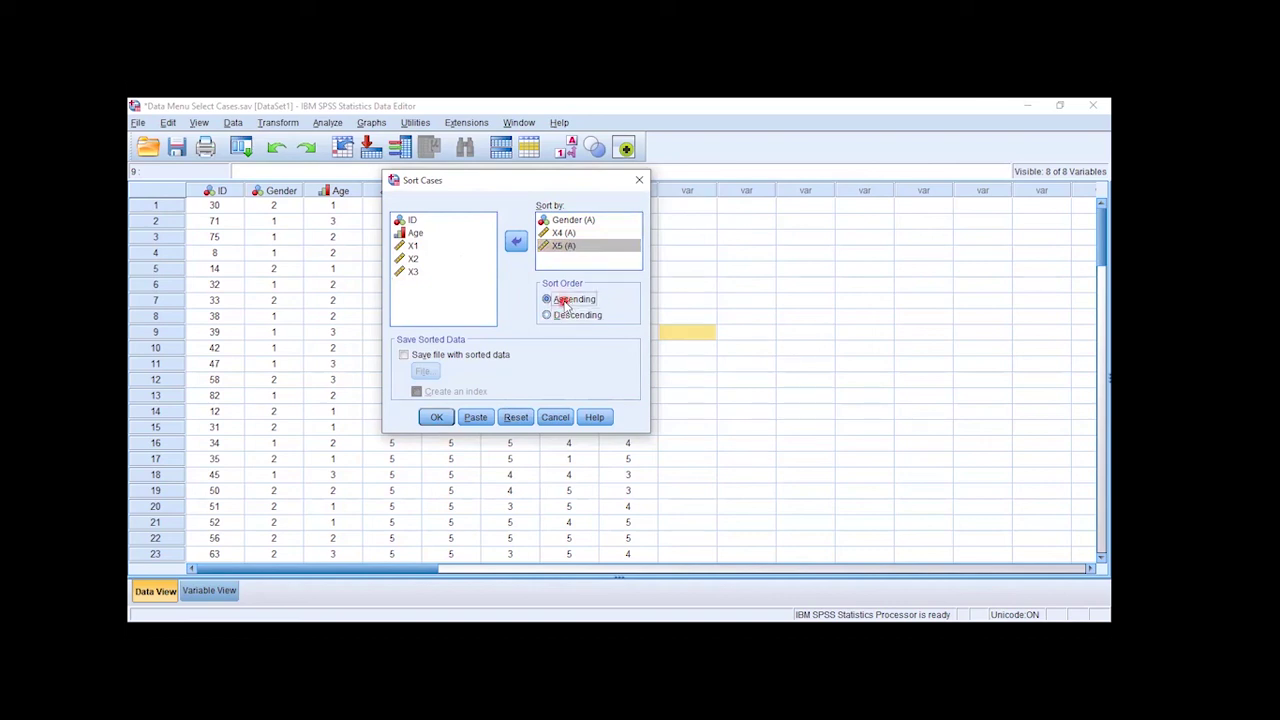
# - Run the ascending sort by Gender, X4 and X5 and check the sort log and the sorted Gender column
pyautogui.click(432, 418)
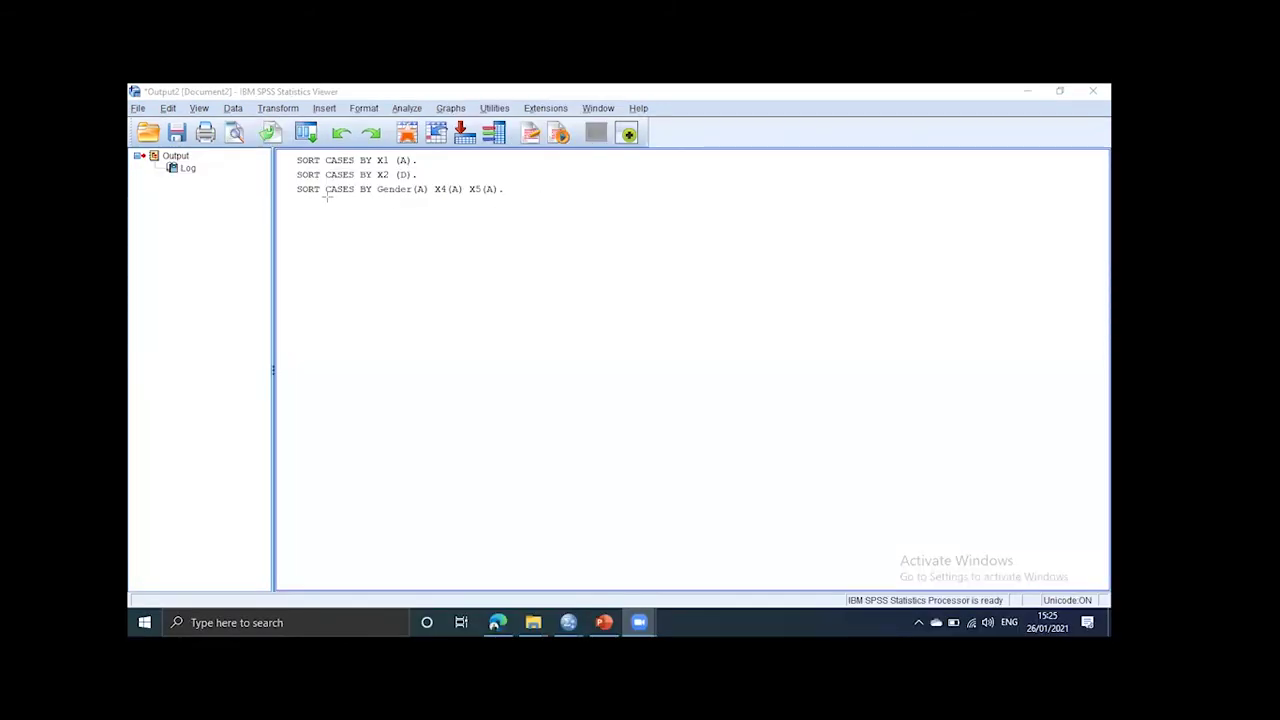
pyautogui.moveTo(290, 182); pyautogui.dragTo(510, 202)
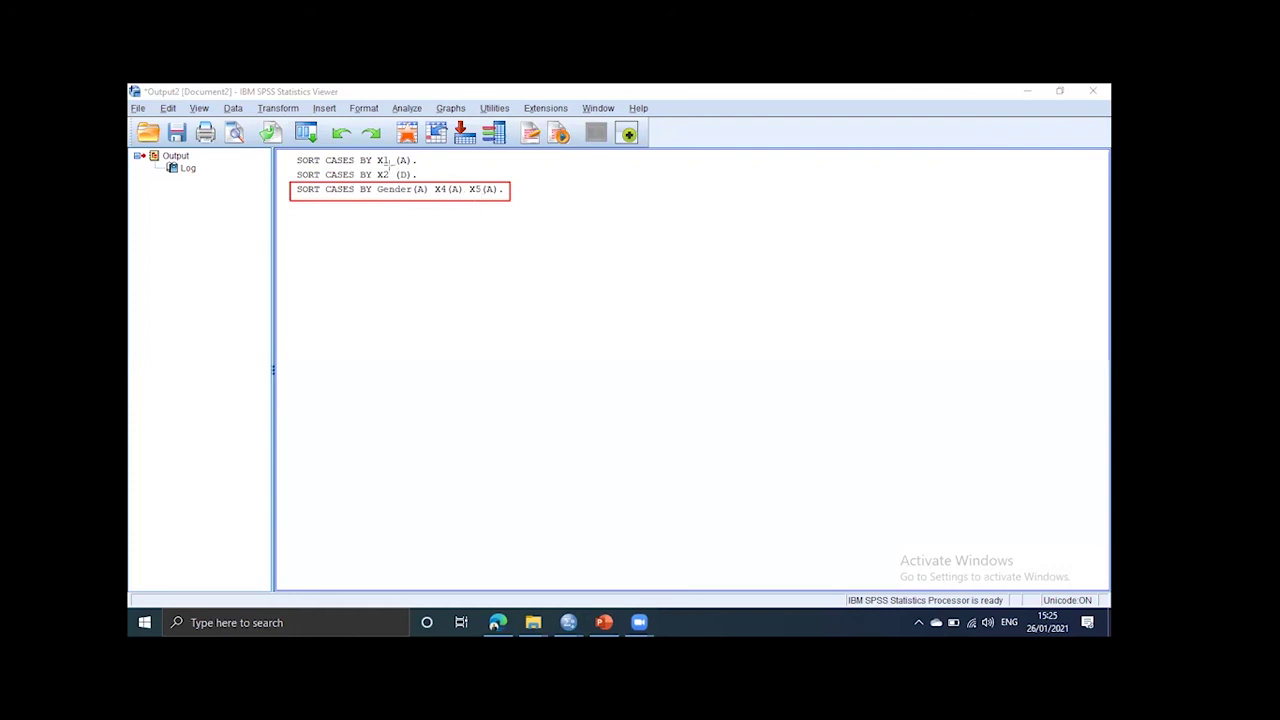
pyautogui.moveTo(296, 151); pyautogui.dragTo(427, 170)
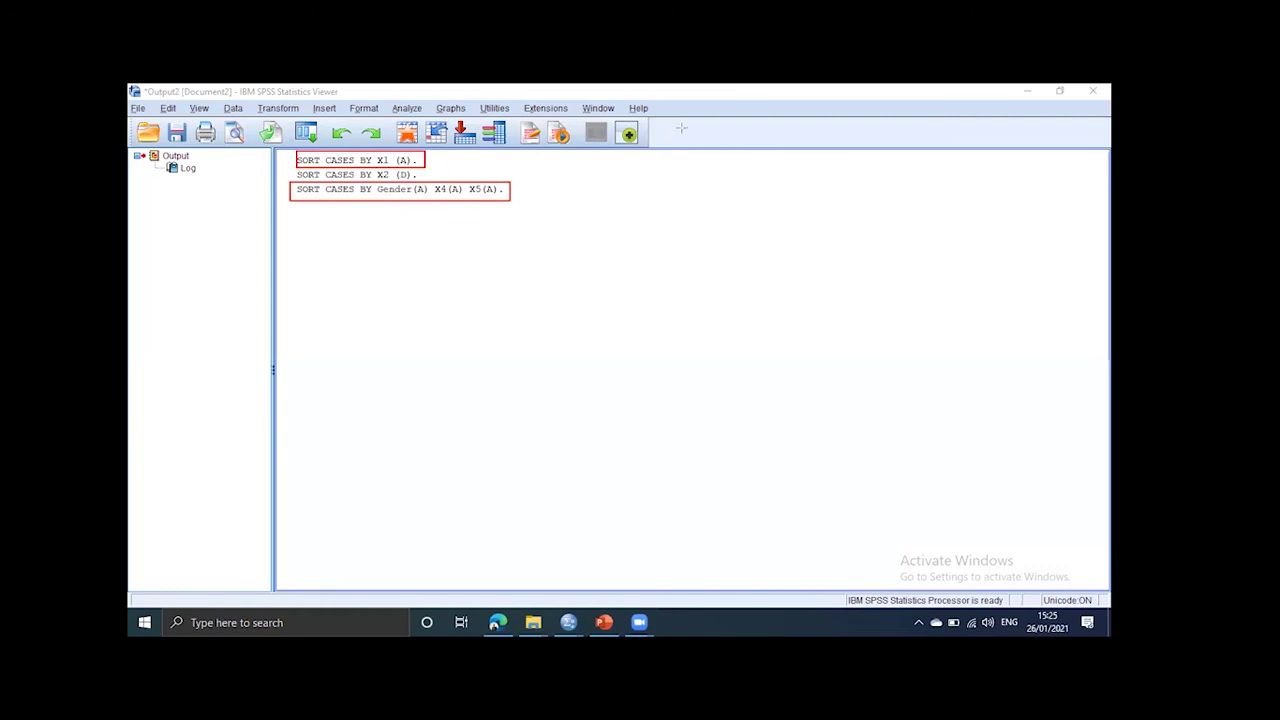
pyautogui.click(723, 290)
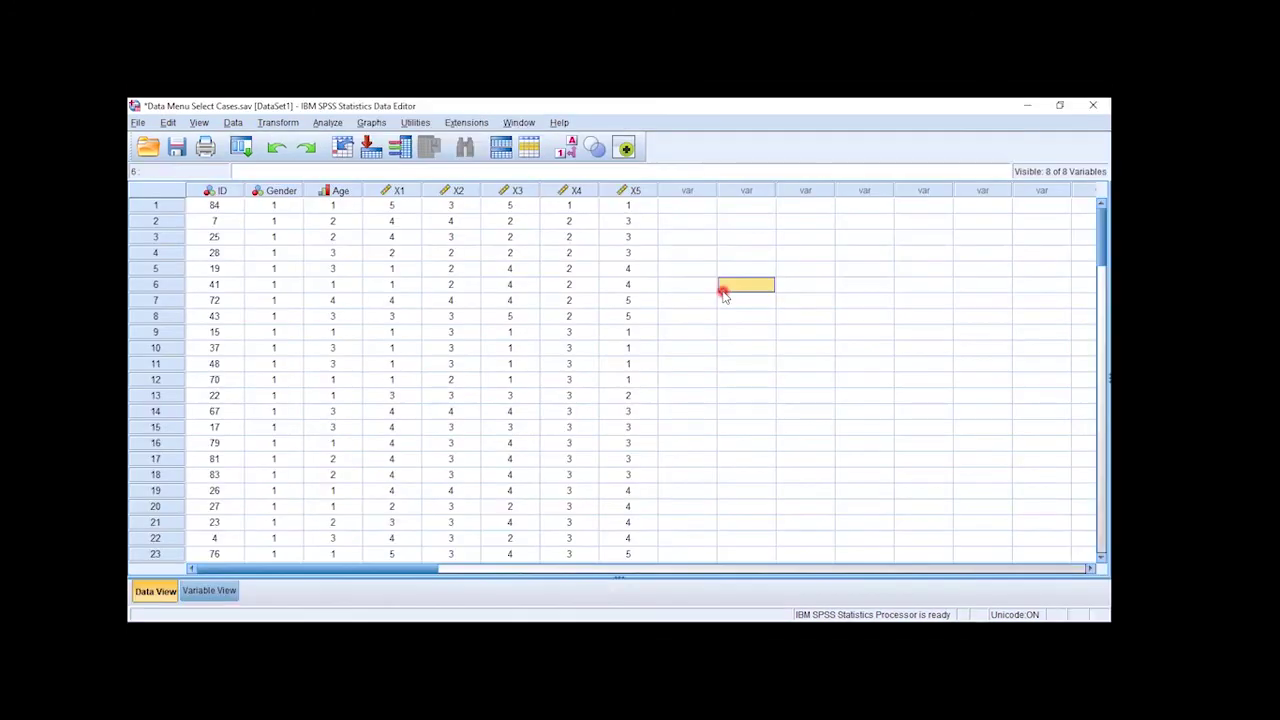
pyautogui.click(259, 195)
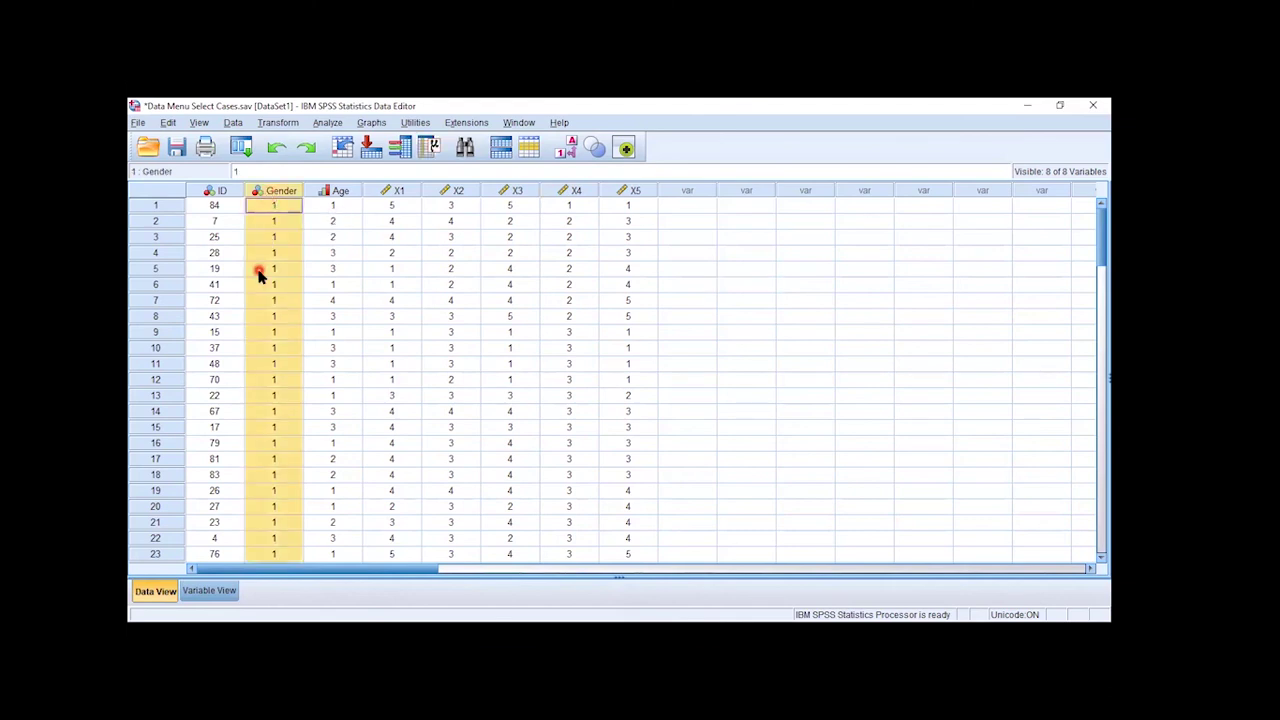
pyautogui.scroll(-9, 258, 271)
pyautogui.scroll(-14, 260, 272)
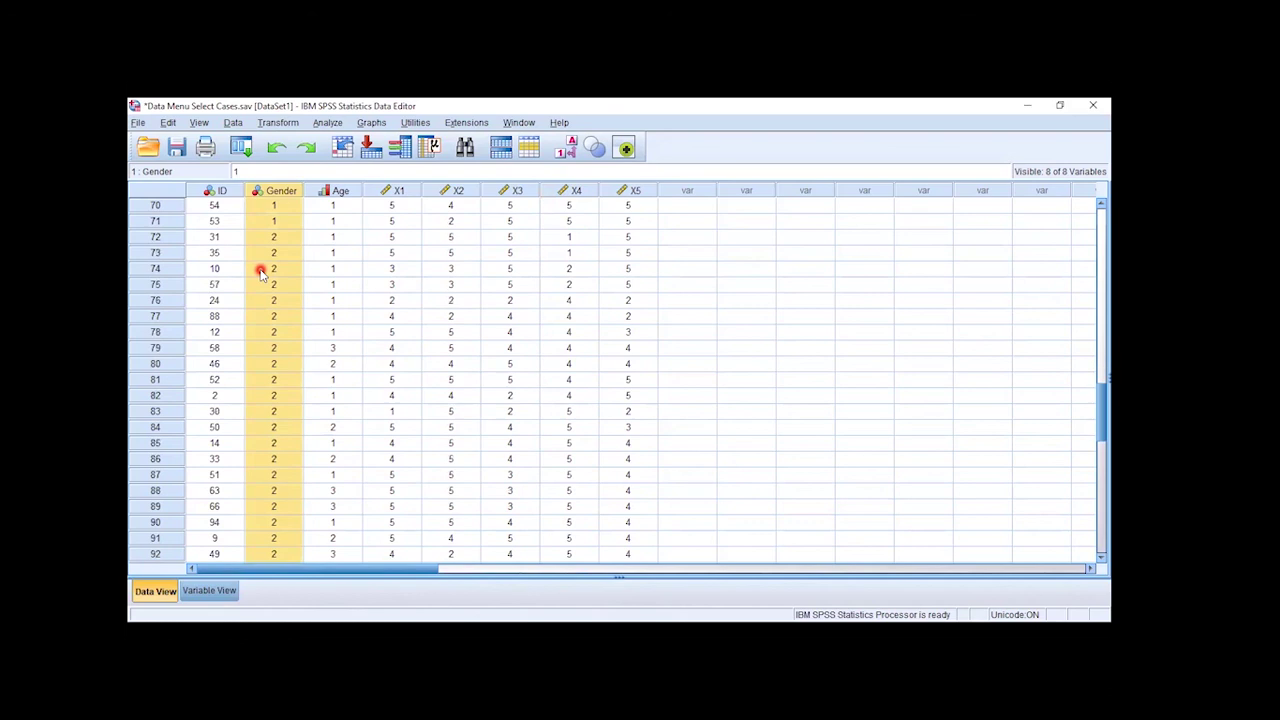
pyautogui.scroll(9, 648, 316)
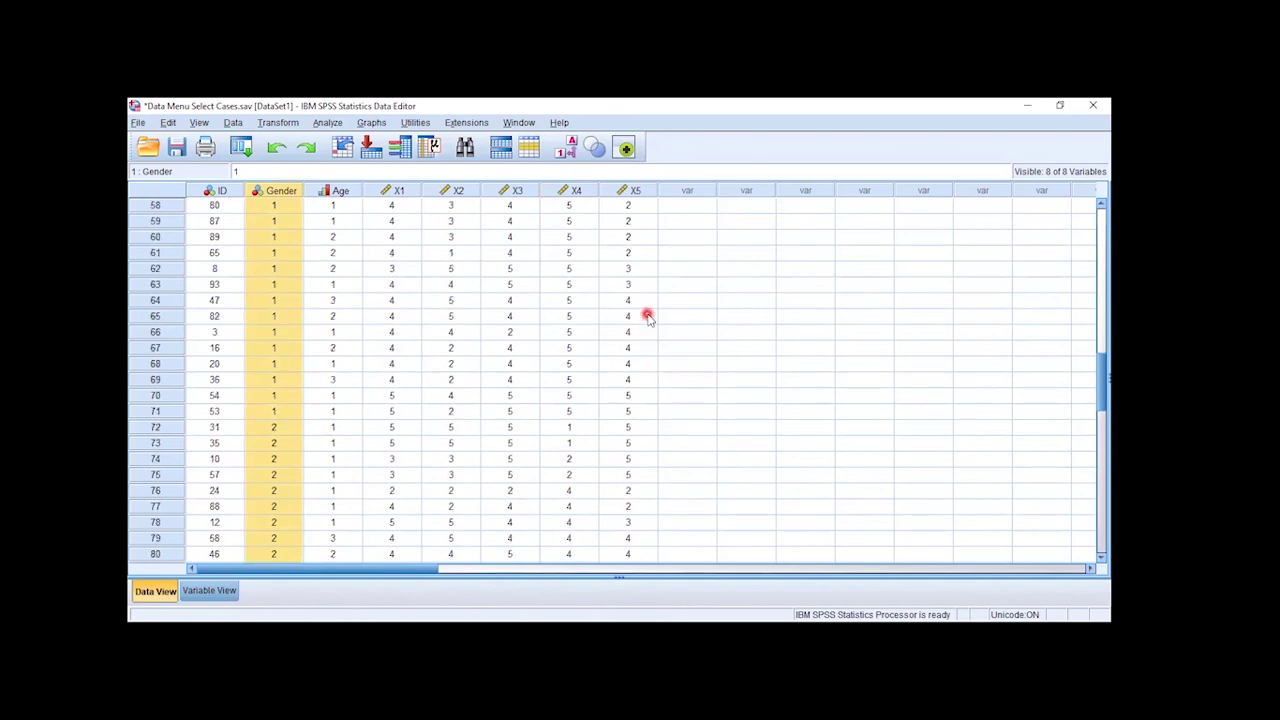
pyautogui.scroll(14, 648, 316)
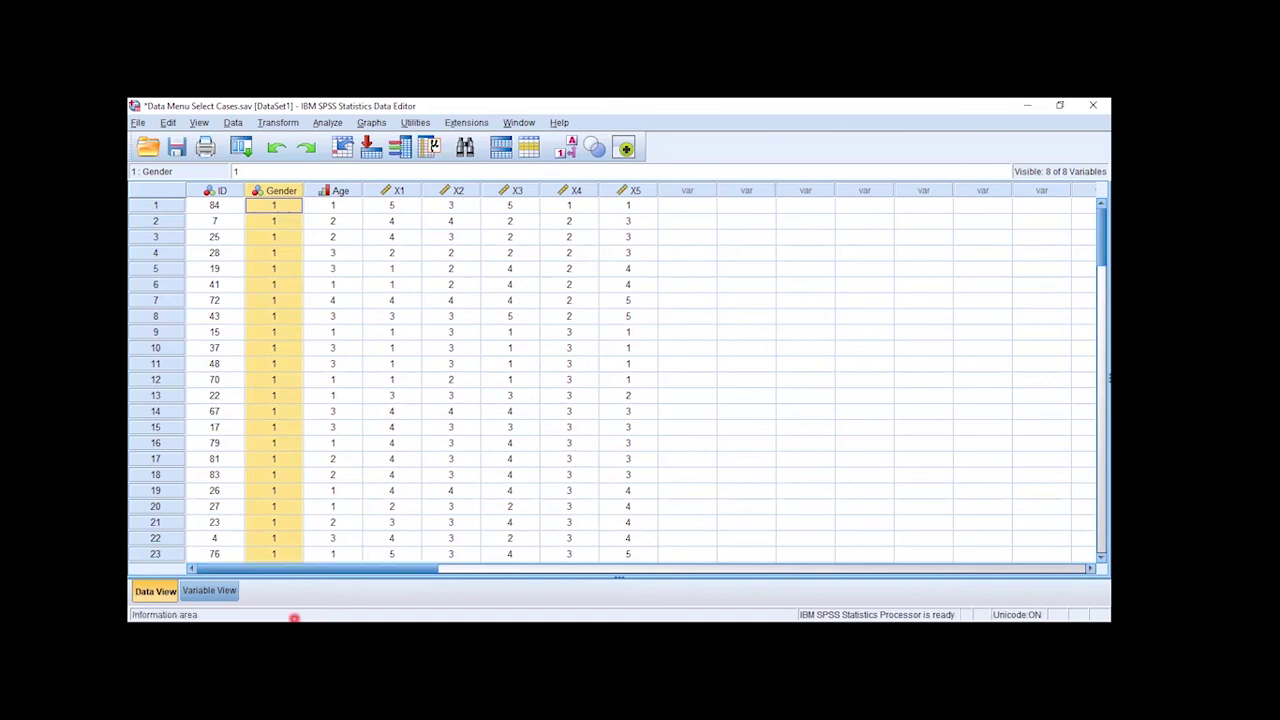
# - Sort the variables by Label in ascending order in Variable View, without saving the pre-sorted variable order
pyautogui.click(145, 592)
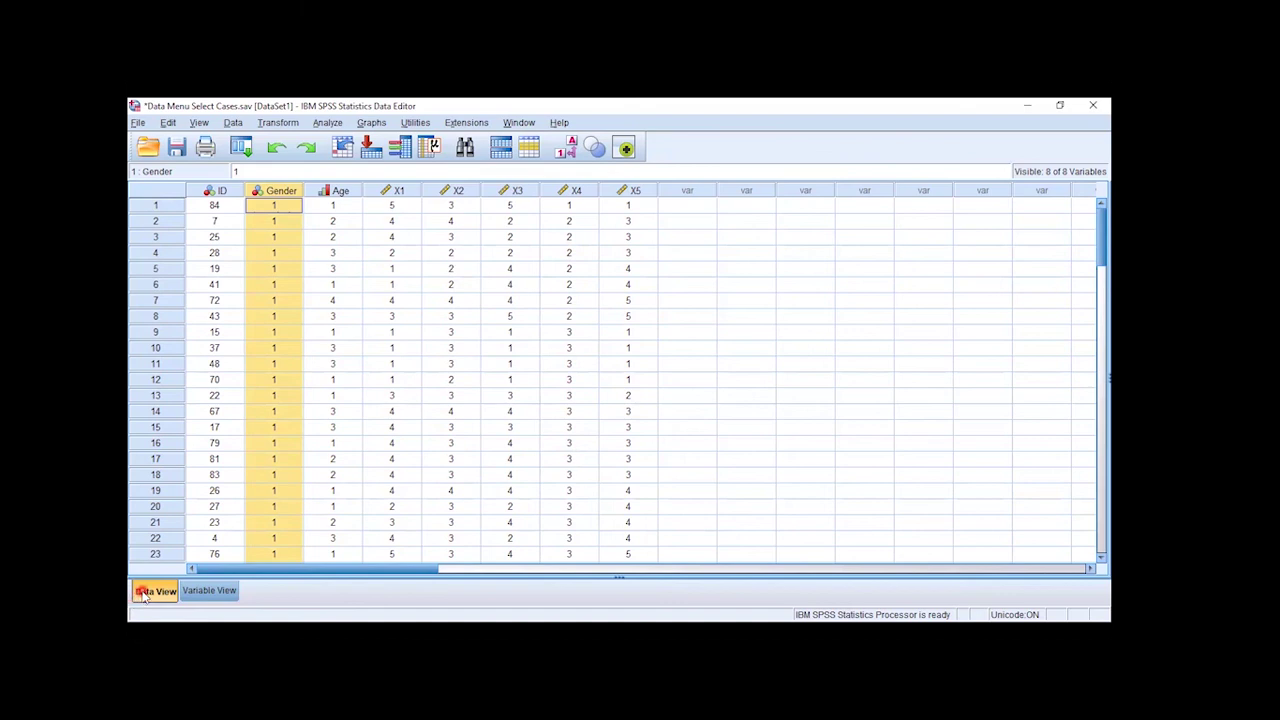
pyautogui.click(212, 591)
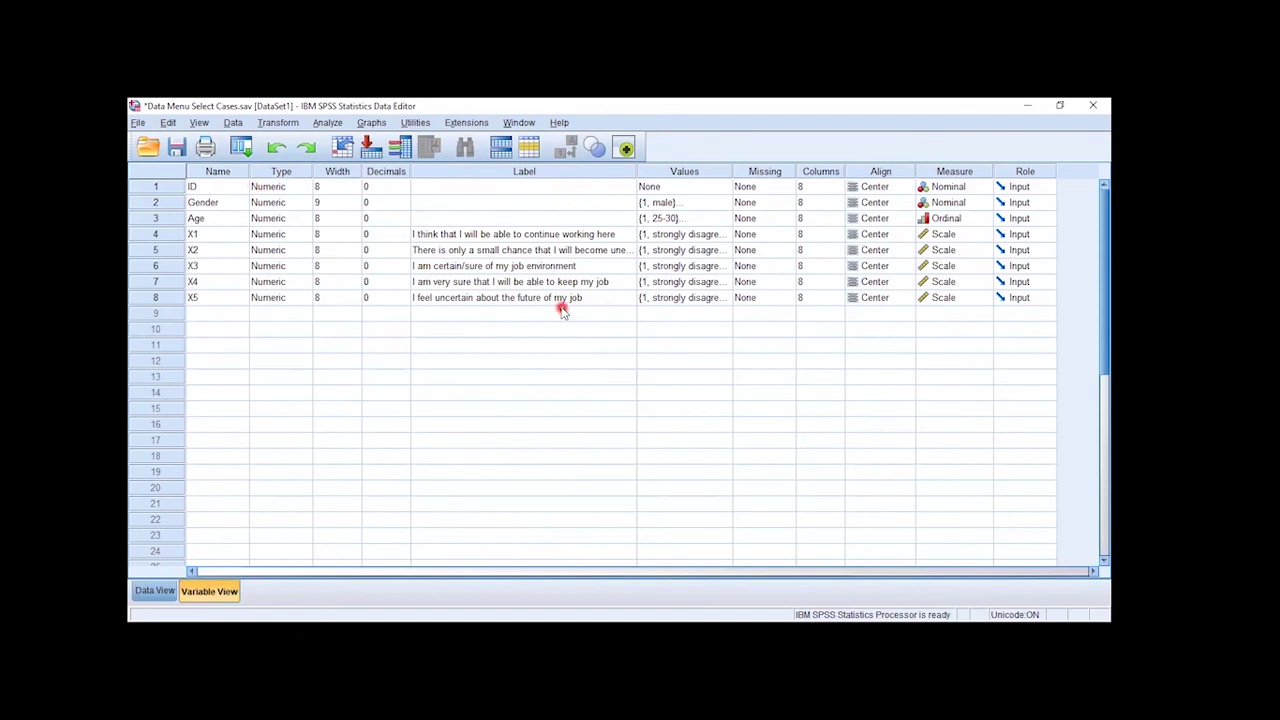
pyautogui.click(462, 174)
pyautogui.rightClick(462, 176)
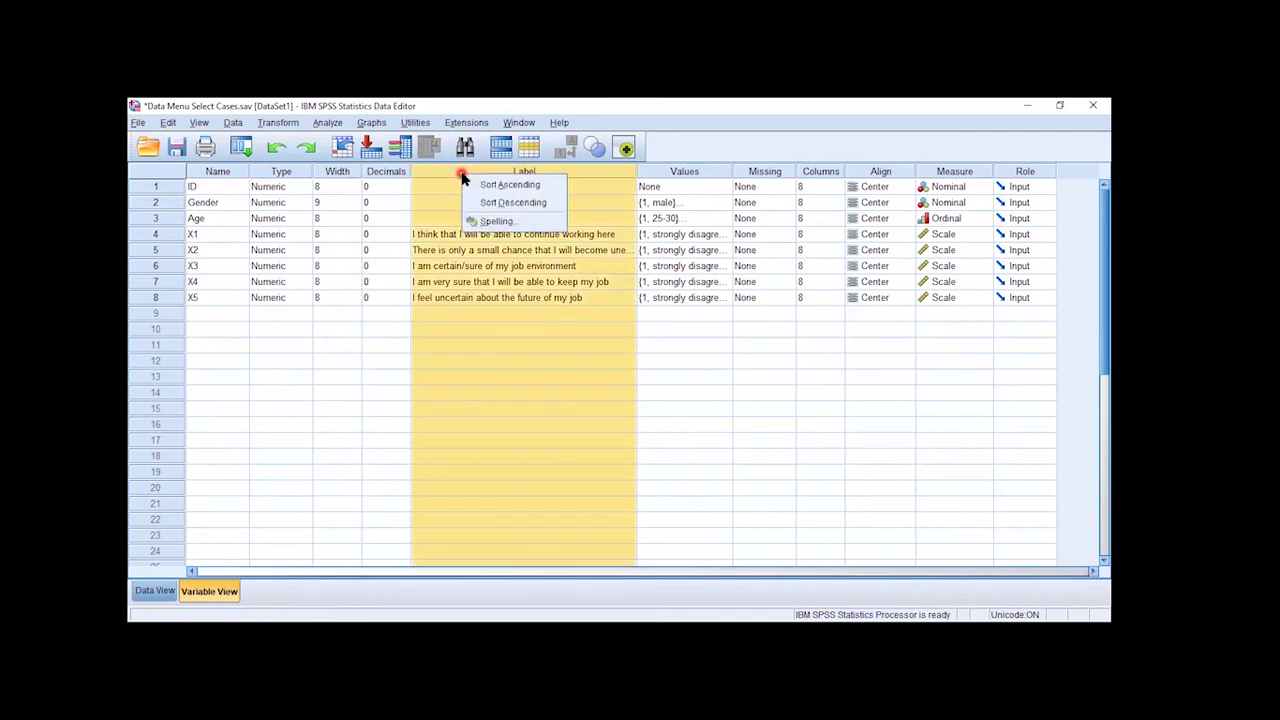
pyautogui.click(516, 188)
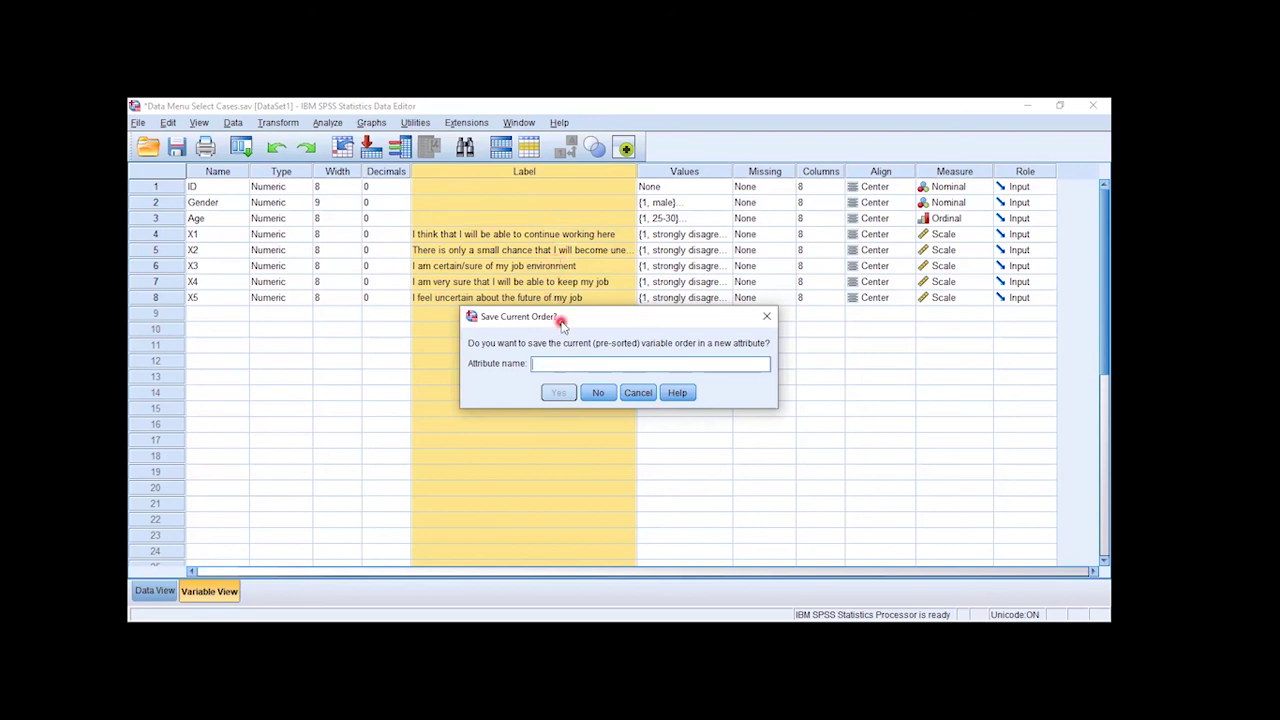
pyautogui.click(597, 393)
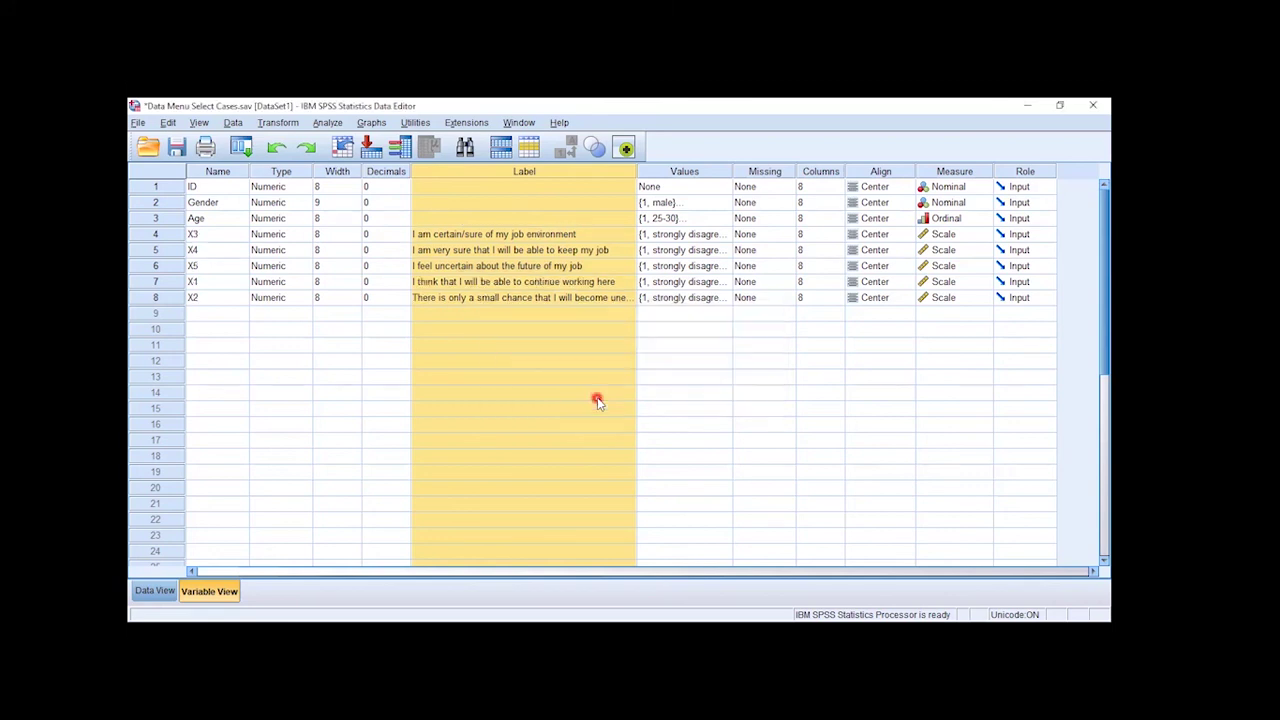
pyautogui.click(596, 398)
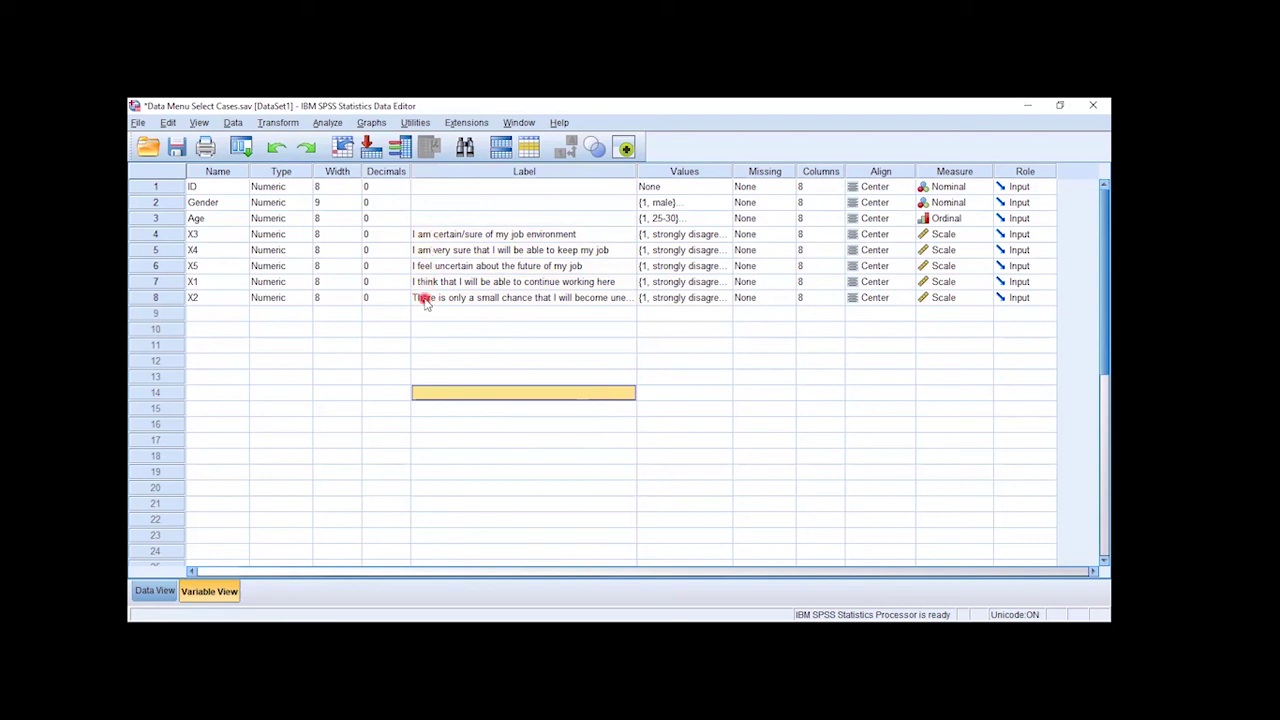
# - Sort the variables by Name in ascending order without saving the pre-sorted variable order
pyautogui.click(212, 173)
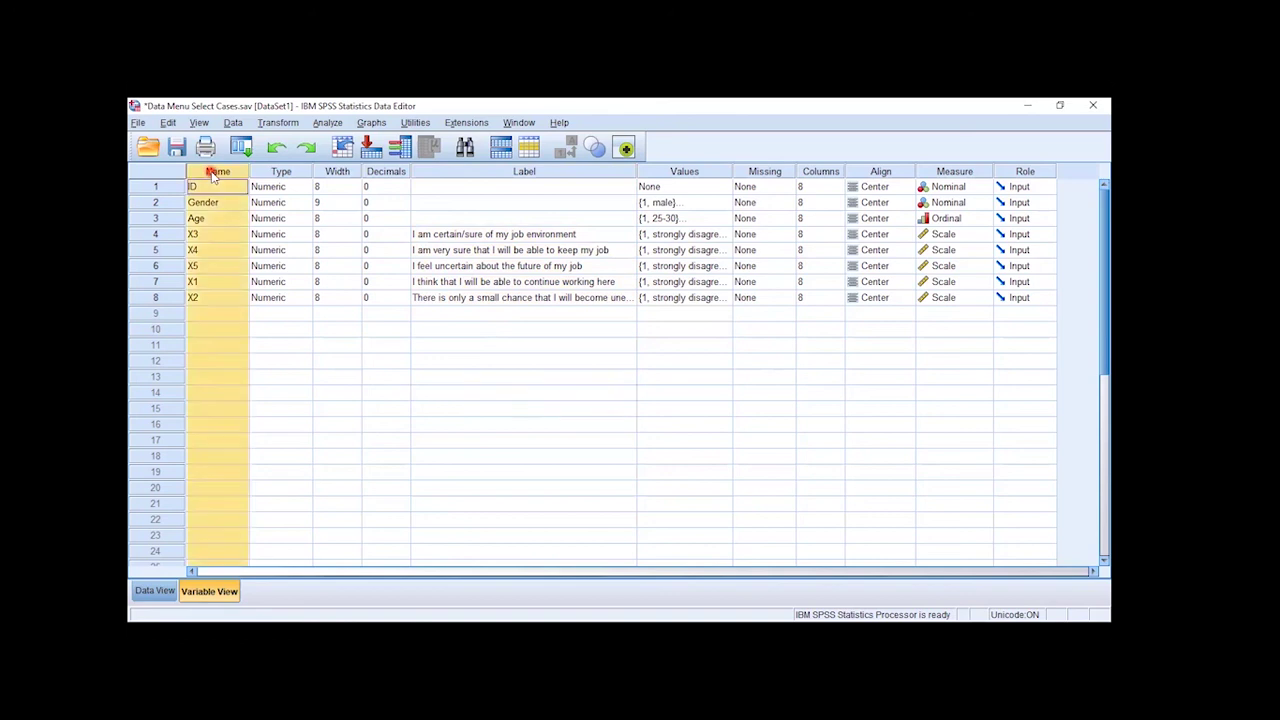
pyautogui.rightClick(211, 174)
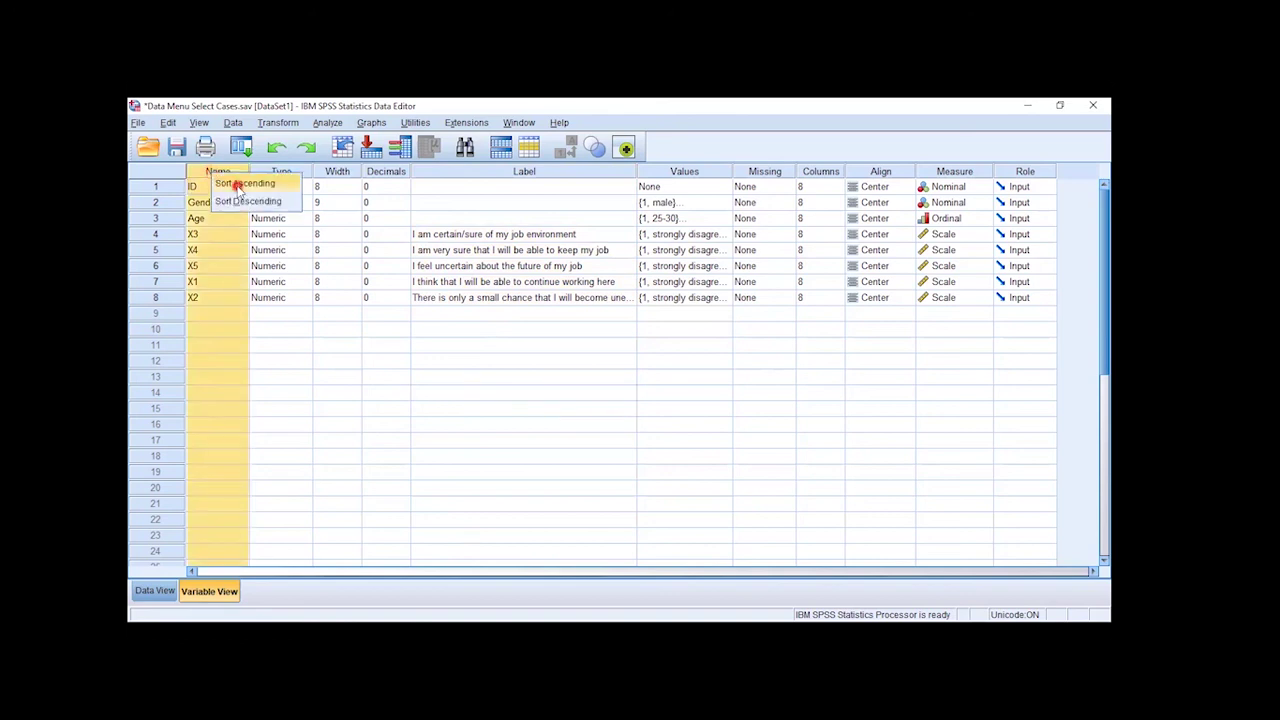
pyautogui.click(243, 184)
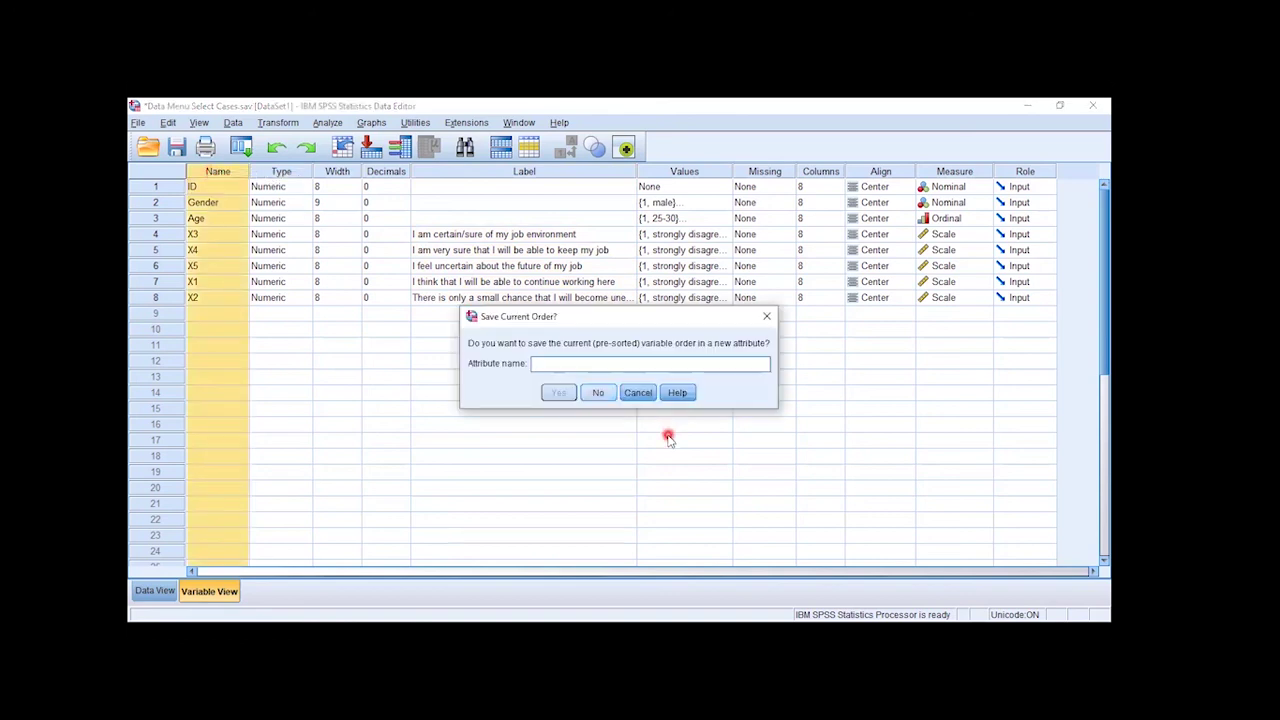
pyautogui.click(598, 392)
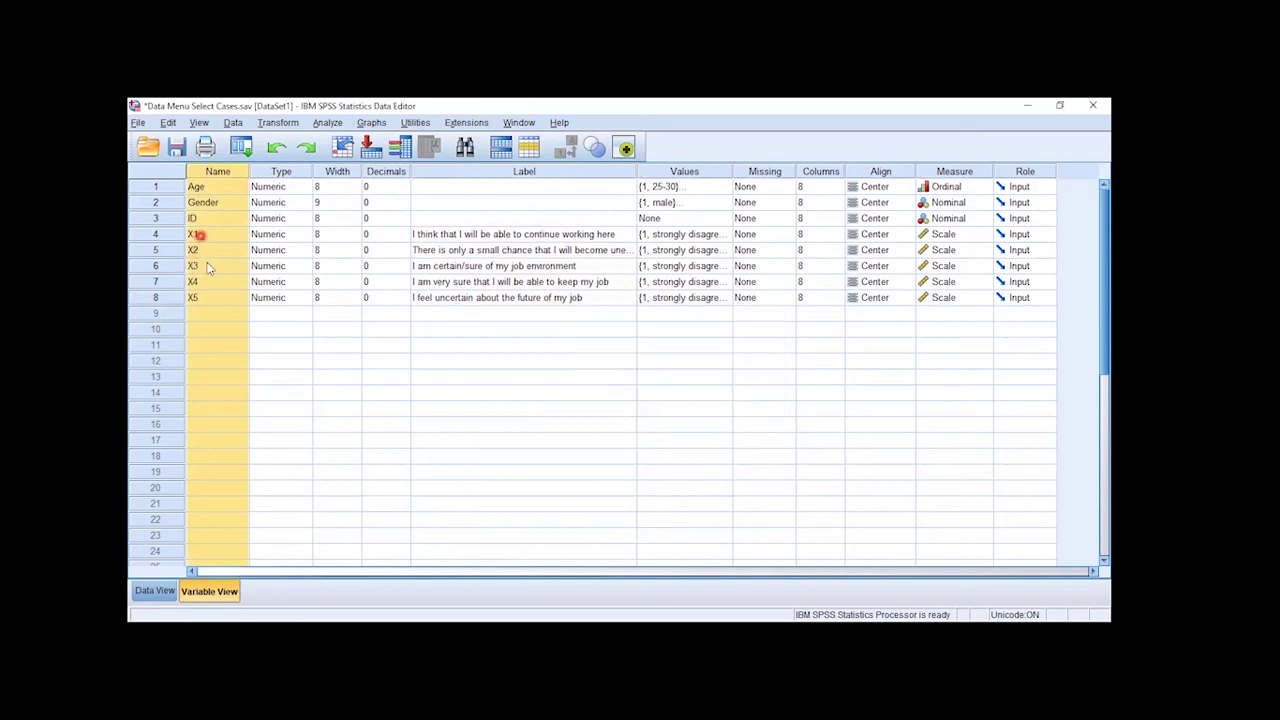
pyautogui.click(212, 312)
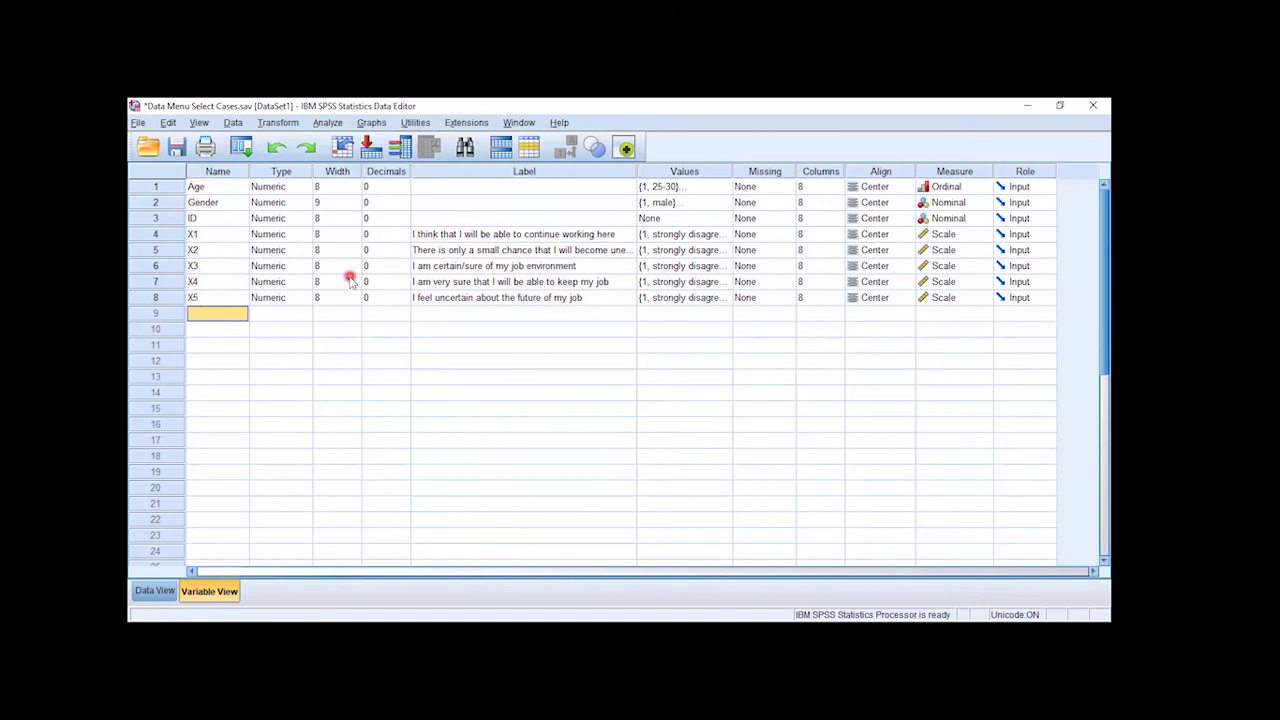
# - Look over the Label, Width, Name and Type attribute columns and check the new variable order in Data View
pyautogui.click(457, 175)
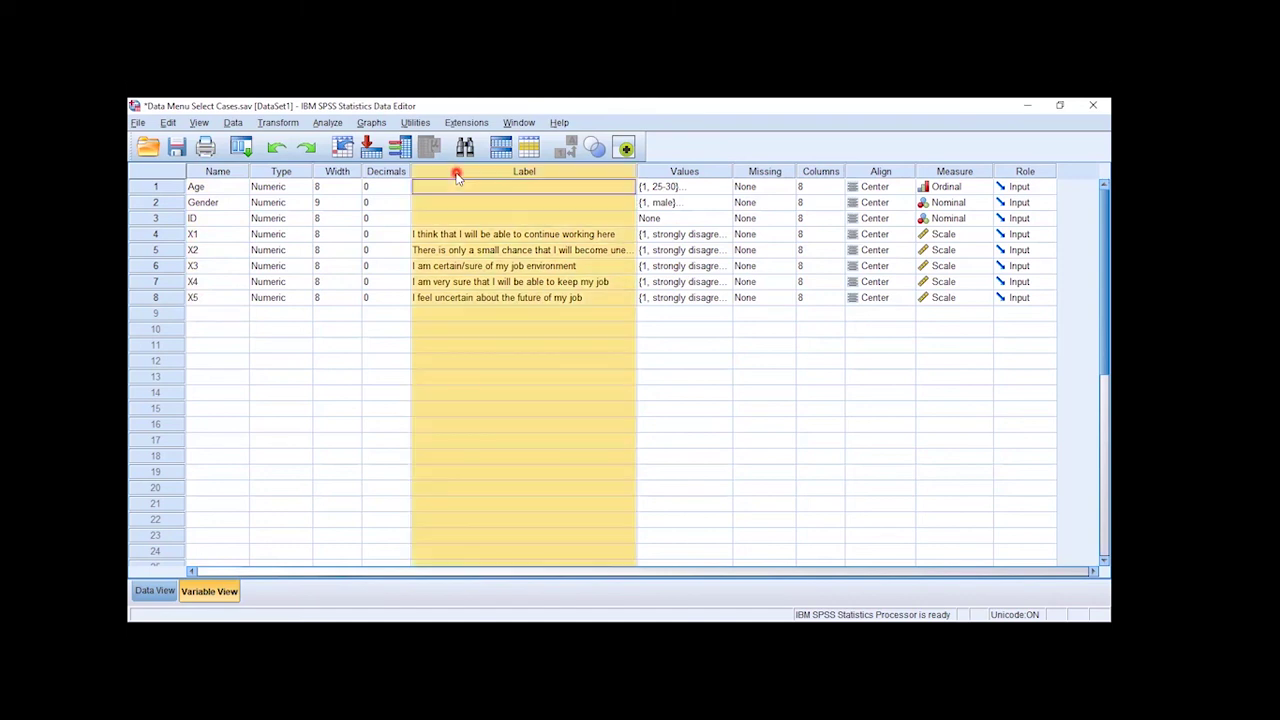
pyautogui.click(338, 174)
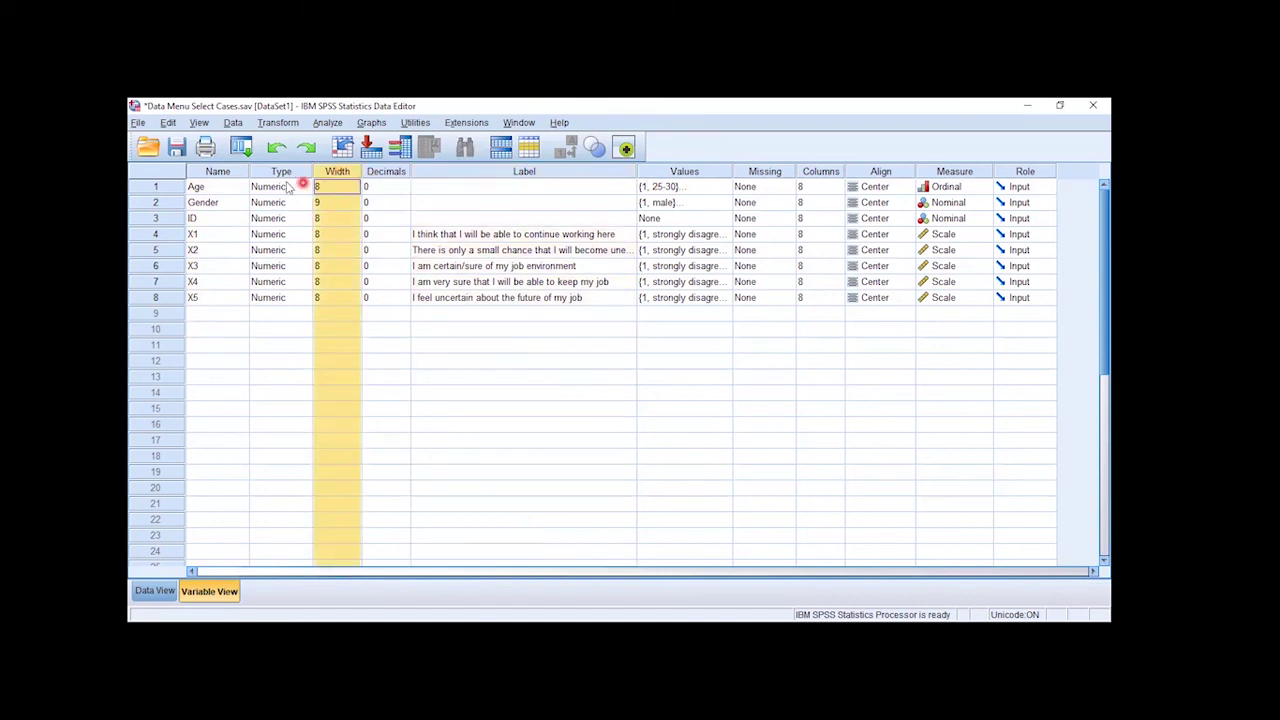
pyautogui.click(222, 173)
pyautogui.click(270, 172)
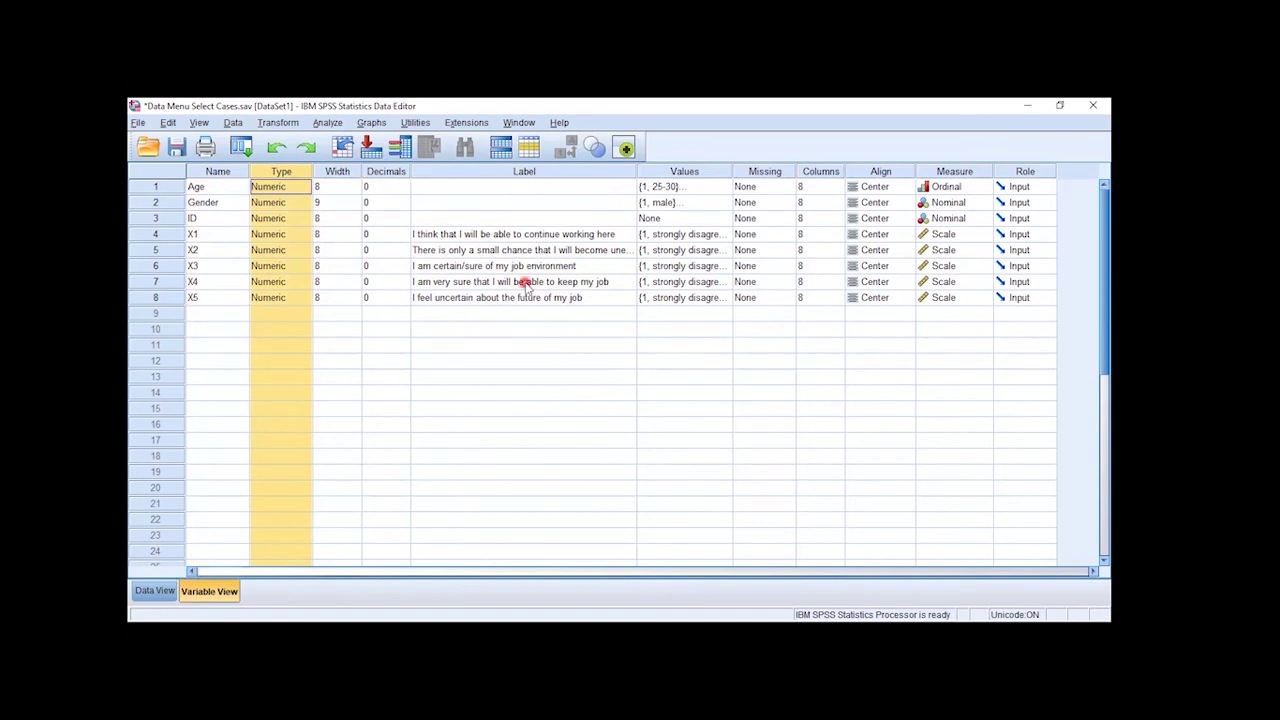
pyautogui.hotkey('ctrl', 't')
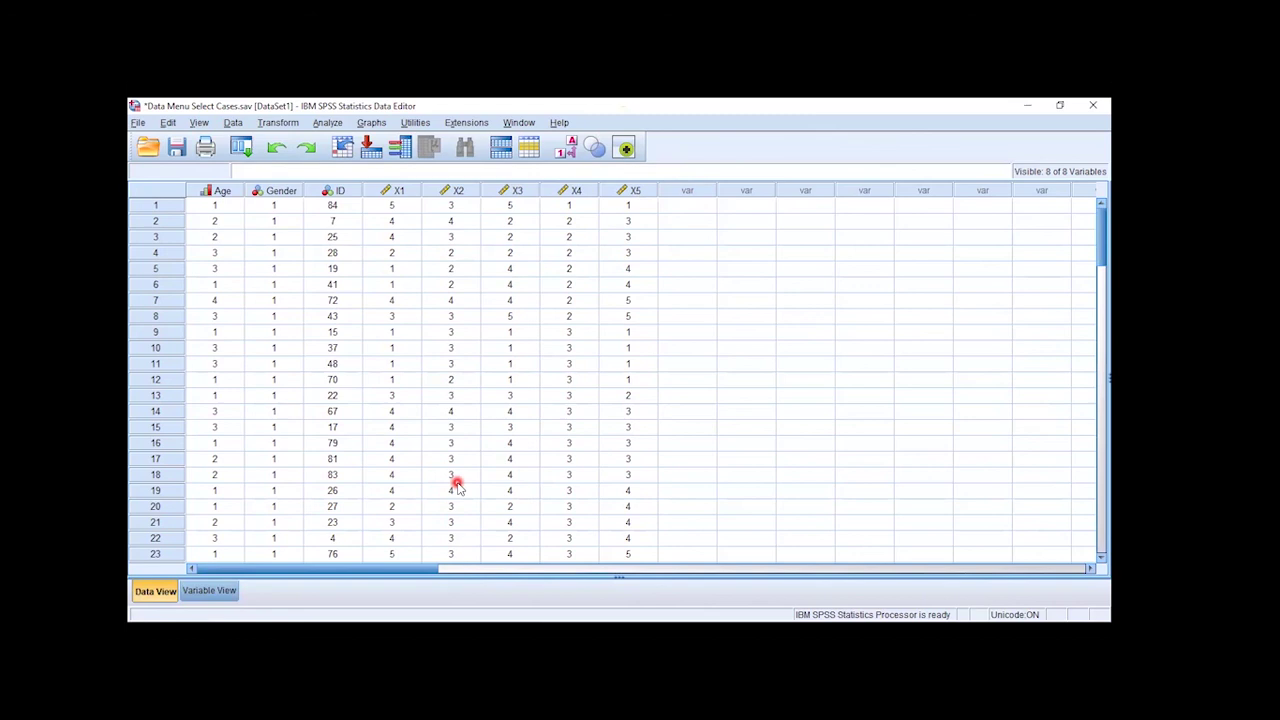
pyautogui.click(205, 591)
pyautogui.click(145, 590)
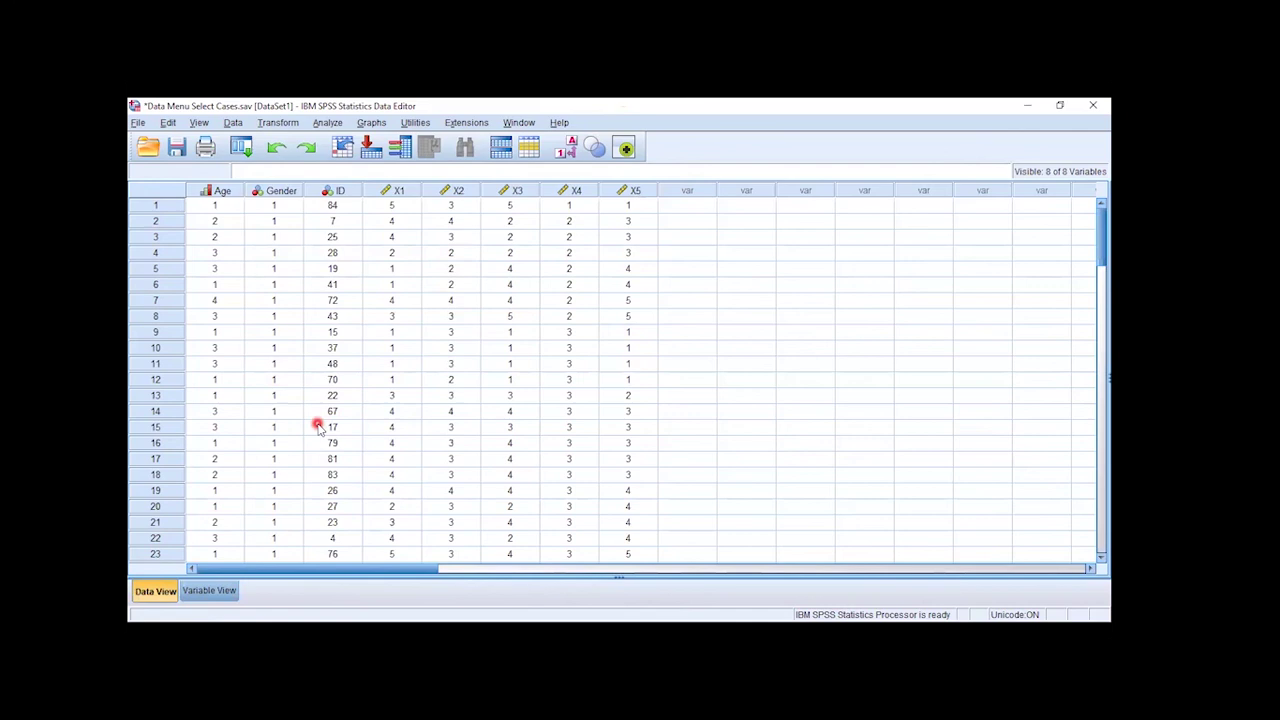